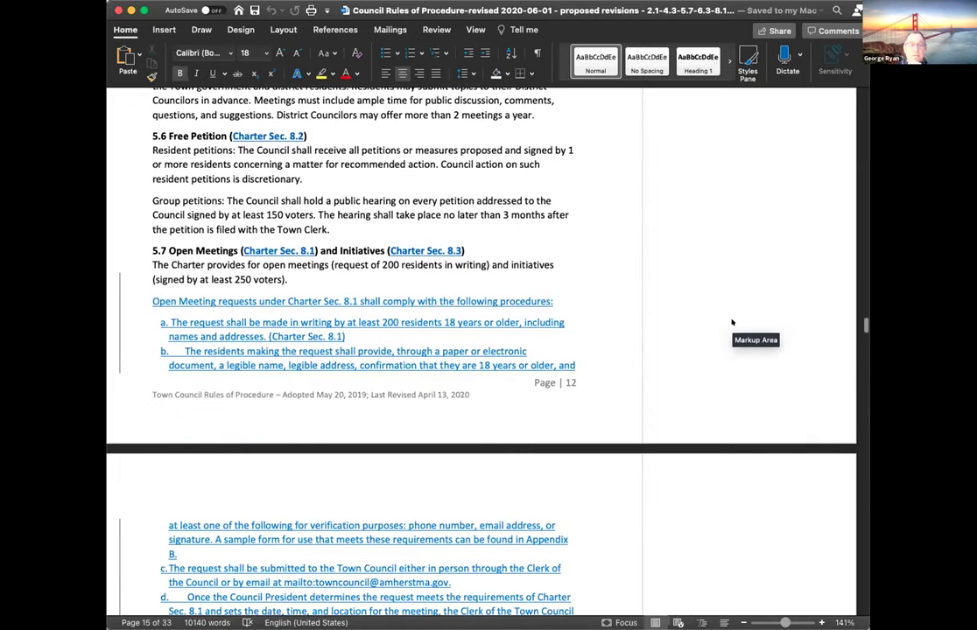
Insert "as a special Council meeting posted on the" before "Town Calendar" in item d of rule 5.7.
{"action": "scroll", "coordinate": [731, 322], "scroll_direction": "down", "scroll_amount": 3}
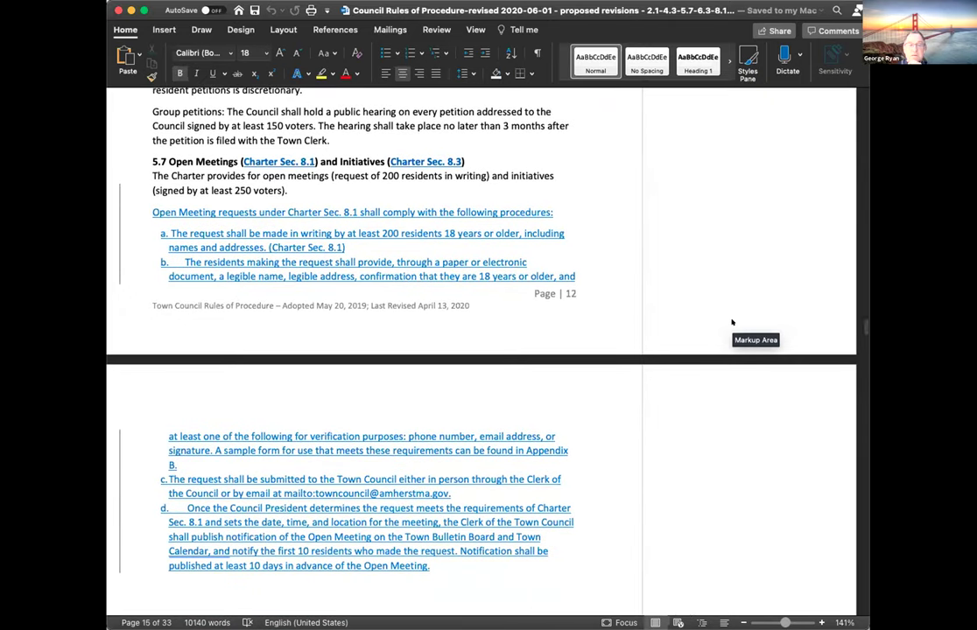
{"action": "scroll", "coordinate": [732, 323], "scroll_direction": "down", "scroll_amount": 1}
{"action": "scroll", "coordinate": [732, 322], "scroll_direction": "down", "scroll_amount": 1}
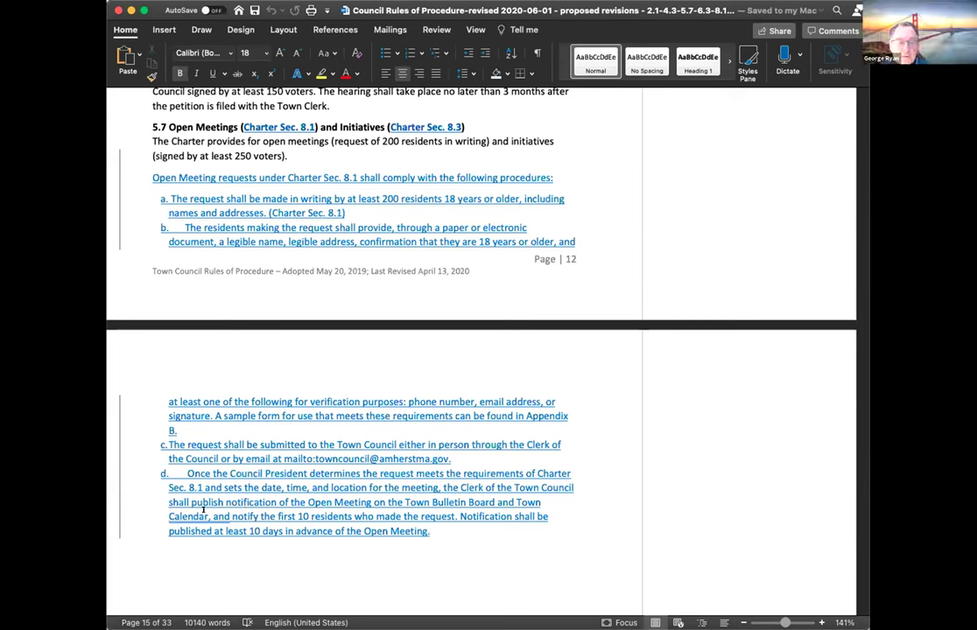
{"action": "key", "text": "Right"}
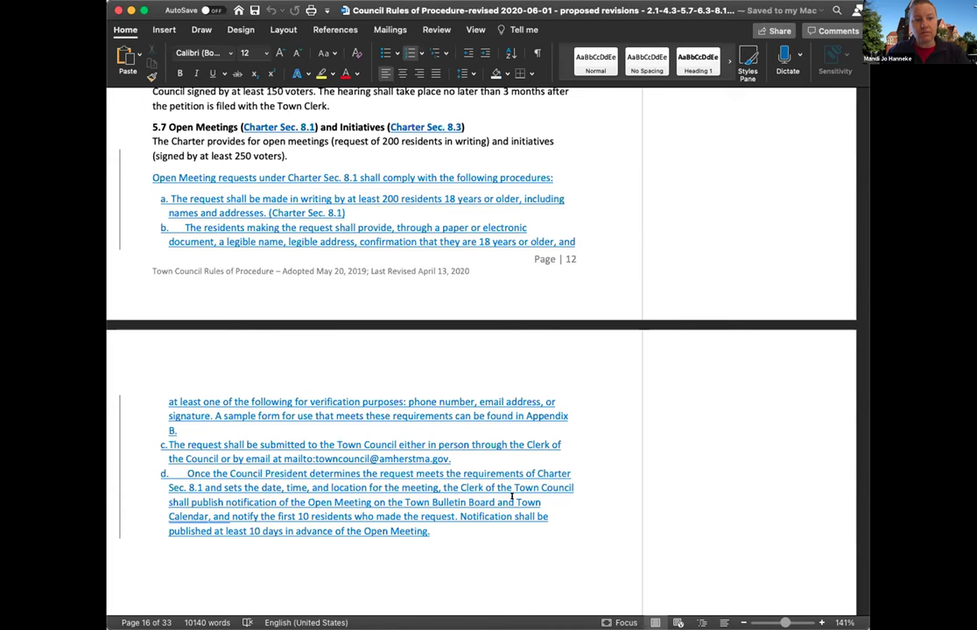
{"action": "left_click", "coordinate": [517, 501]}
{"action": "type", "text": "as a spe"}
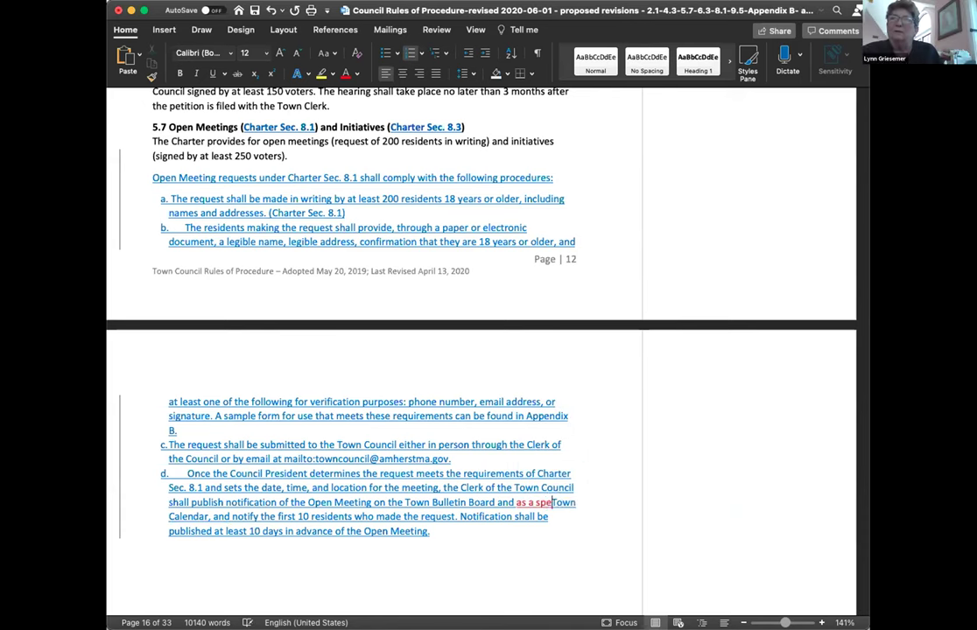
{"action": "type", "text": "cial Council"}
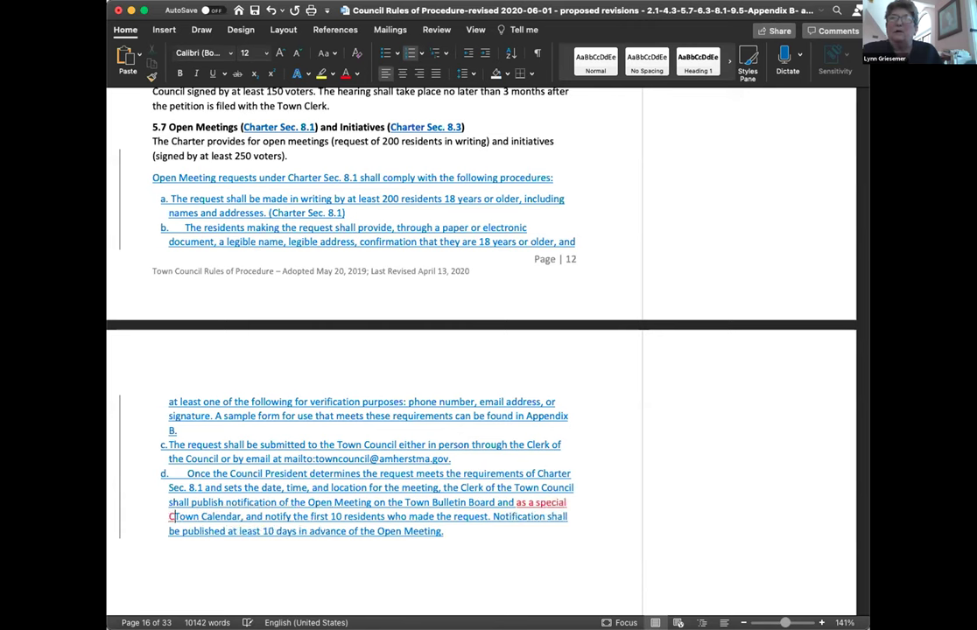
{"action": "left_click", "coordinate": [178, 450]}
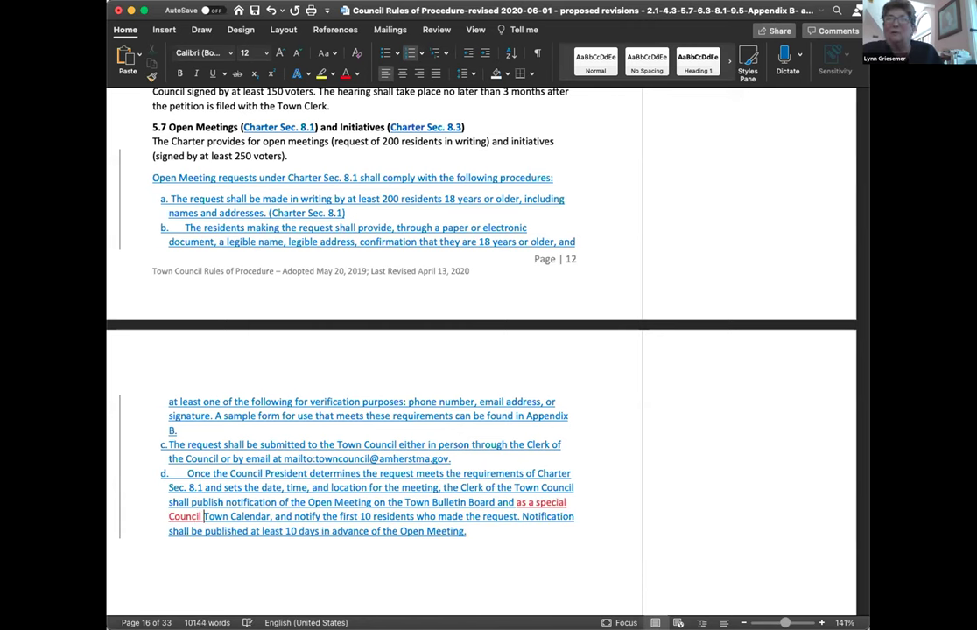
{"action": "left_click", "coordinate": [203, 516]}
{"action": "type", "text": "meetin"}
{"action": "type", "text": "g post"}
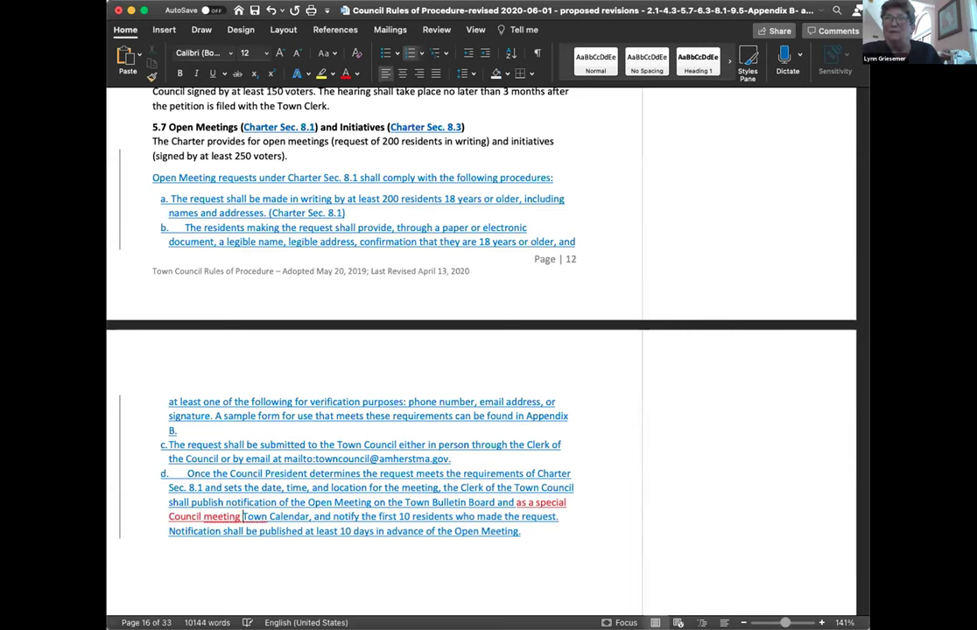
{"action": "type", "text": "ed on the"}
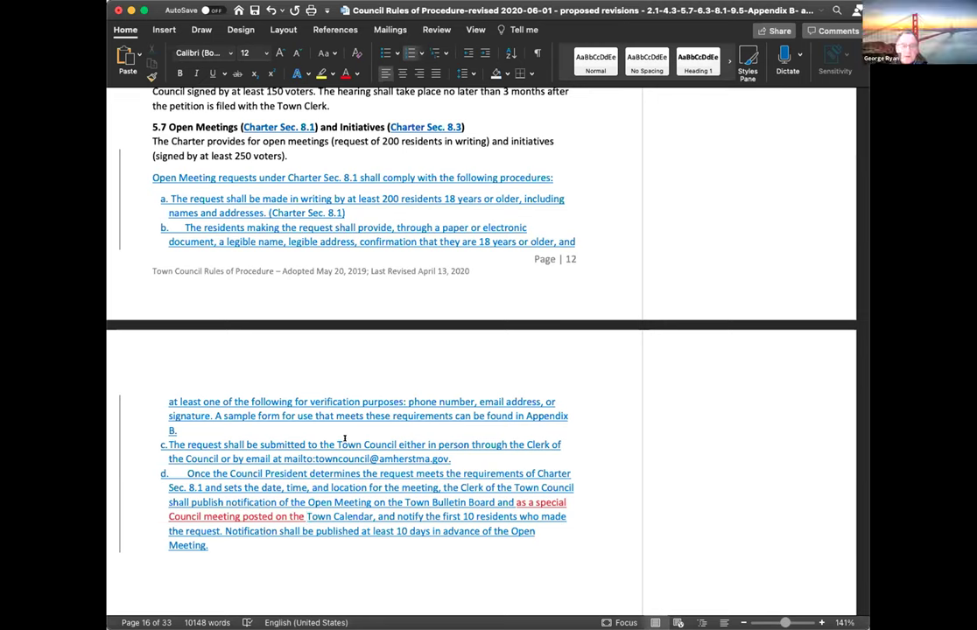
Delete the "mailto:" prefix before the Town Council email address in item c of rule 5.7.
{"action": "mouse_move", "coordinate": [365, 460]}
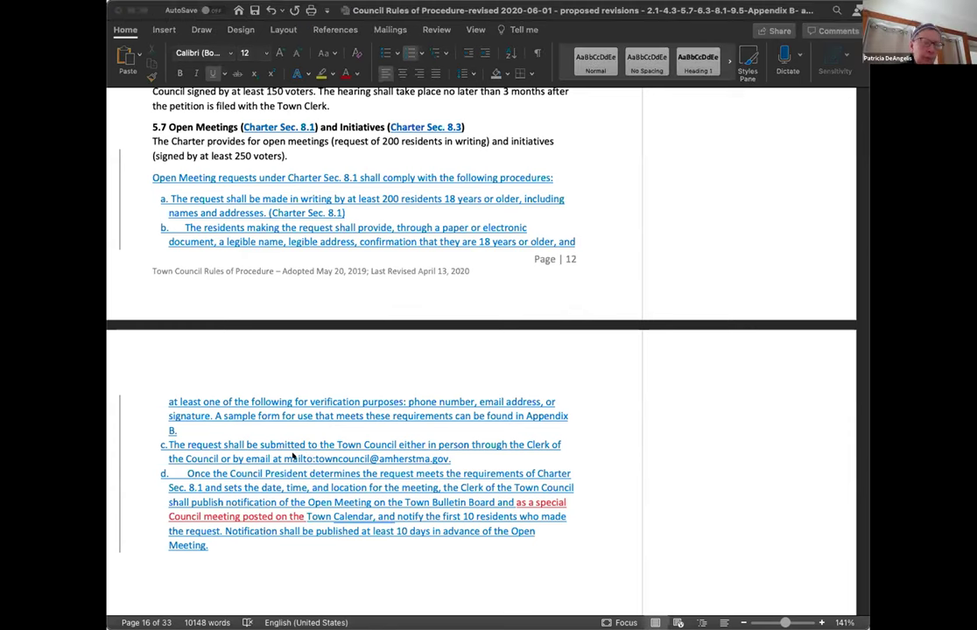
{"action": "left_click", "coordinate": [304, 456]}
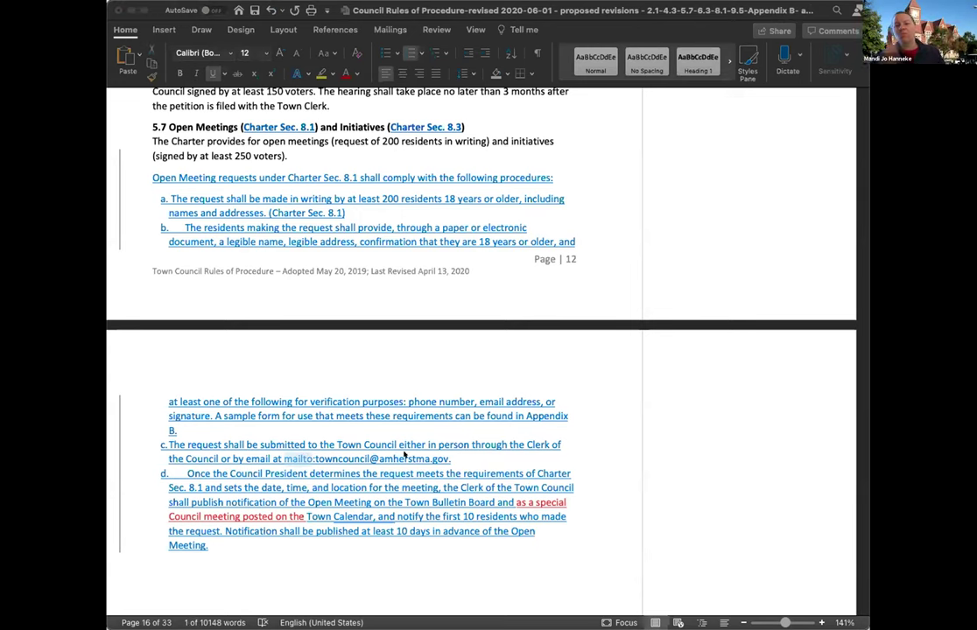
{"action": "left_click", "coordinate": [439, 353]}
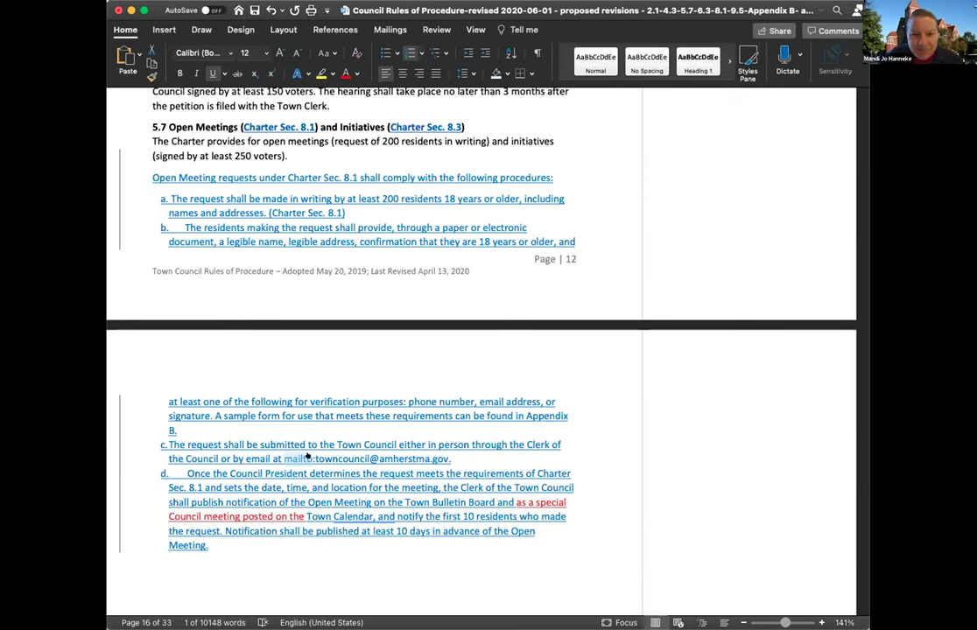
{"action": "mouse_move", "coordinate": [308, 456]}
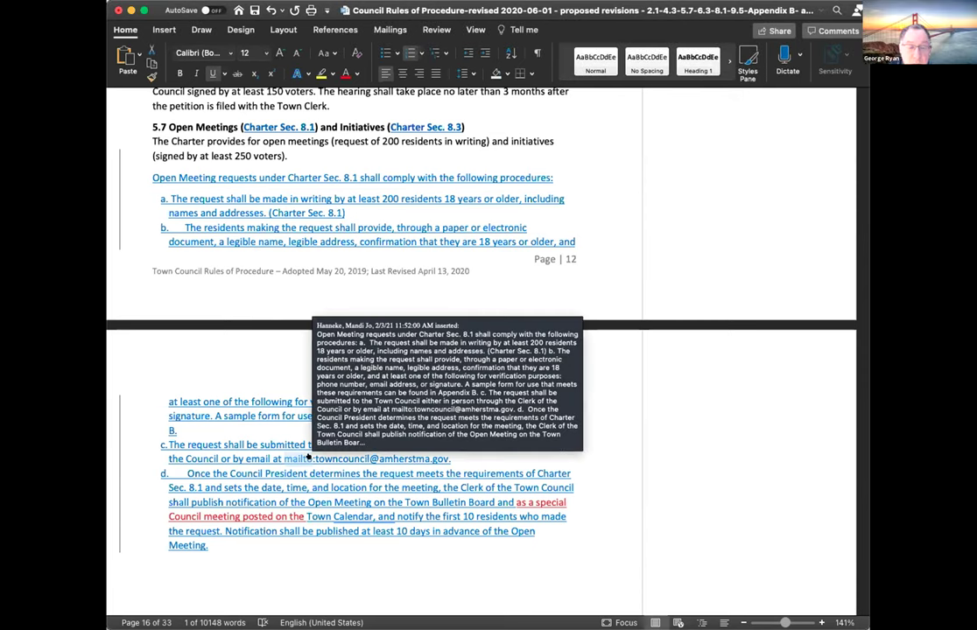
{"action": "key", "text": "BackSpace"}
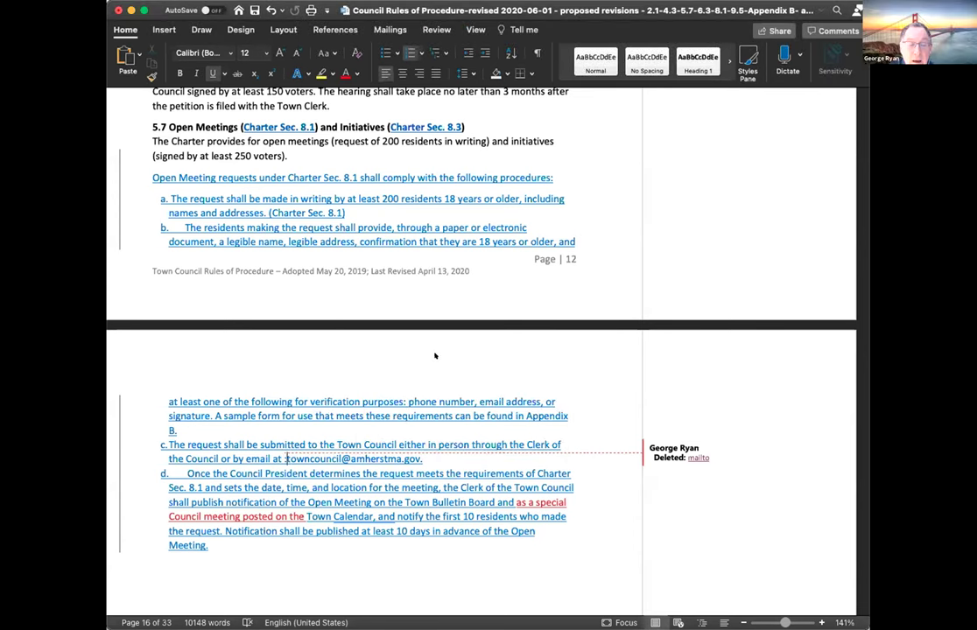
{"action": "key", "text": "BackSpace"}
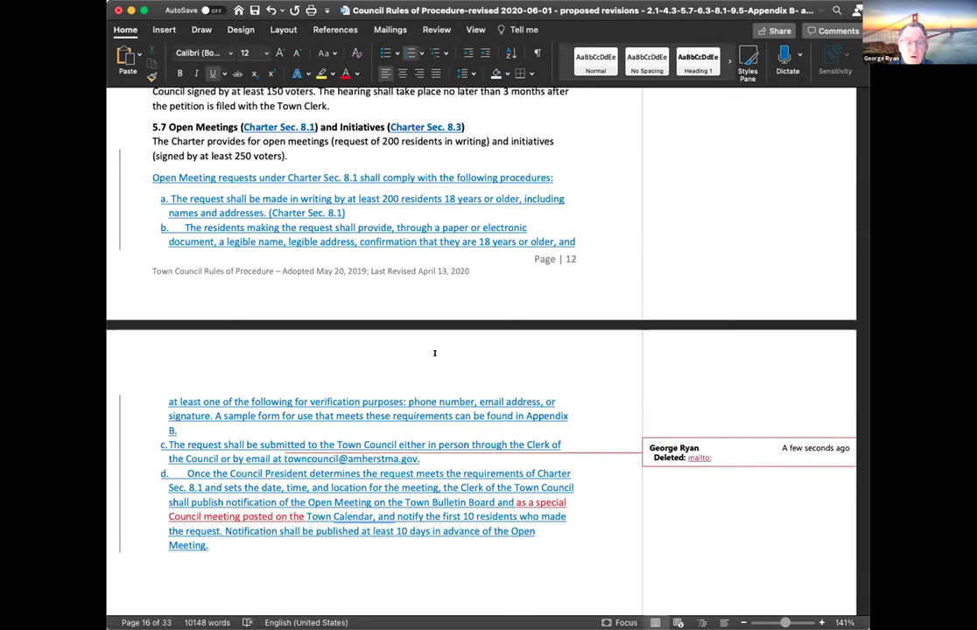
Delete the word "posted" from the special Council meeting phrase in item d of rule 5.7.
{"action": "mouse_move", "coordinate": [418, 393]}
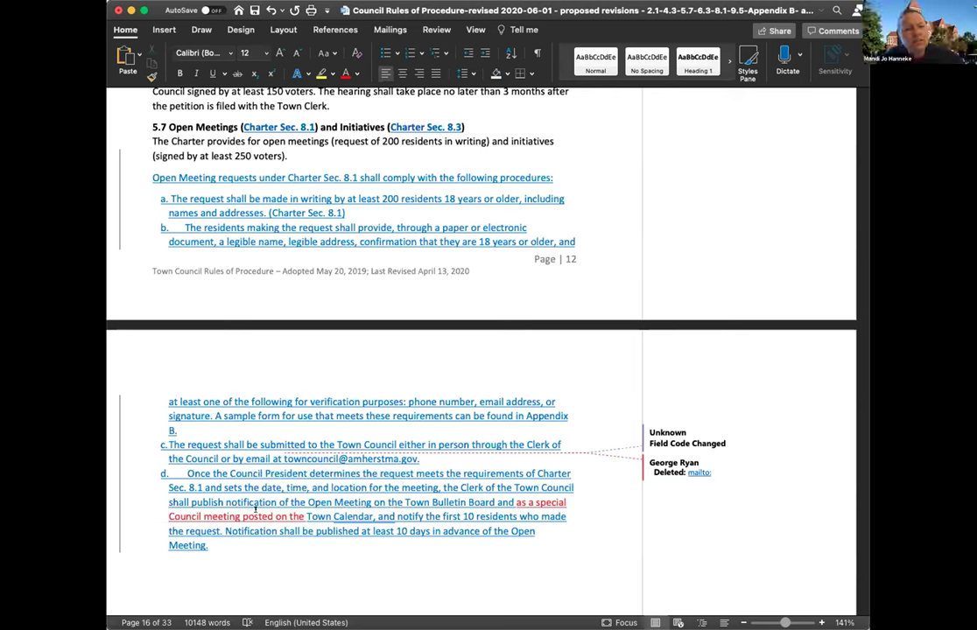
{"action": "mouse_move", "coordinate": [256, 507]}
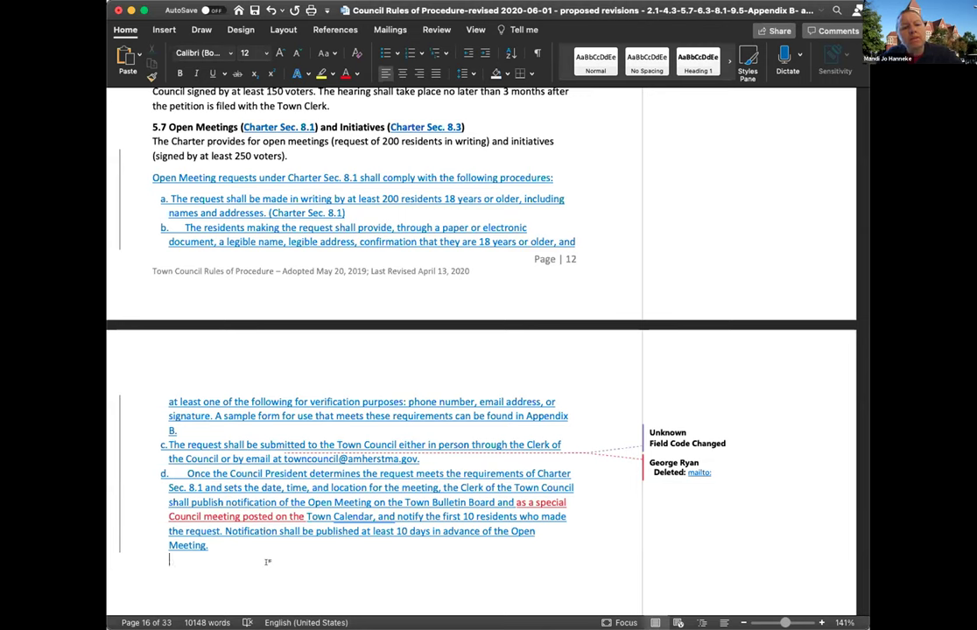
{"action": "double_click", "coordinate": [252, 510]}
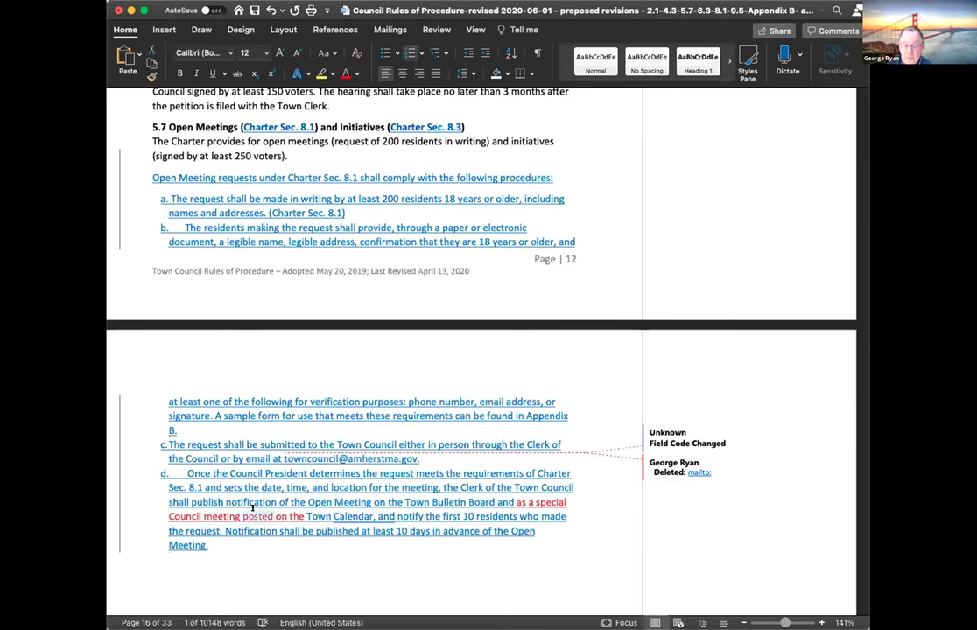
{"action": "key", "text": "BackSpace"}
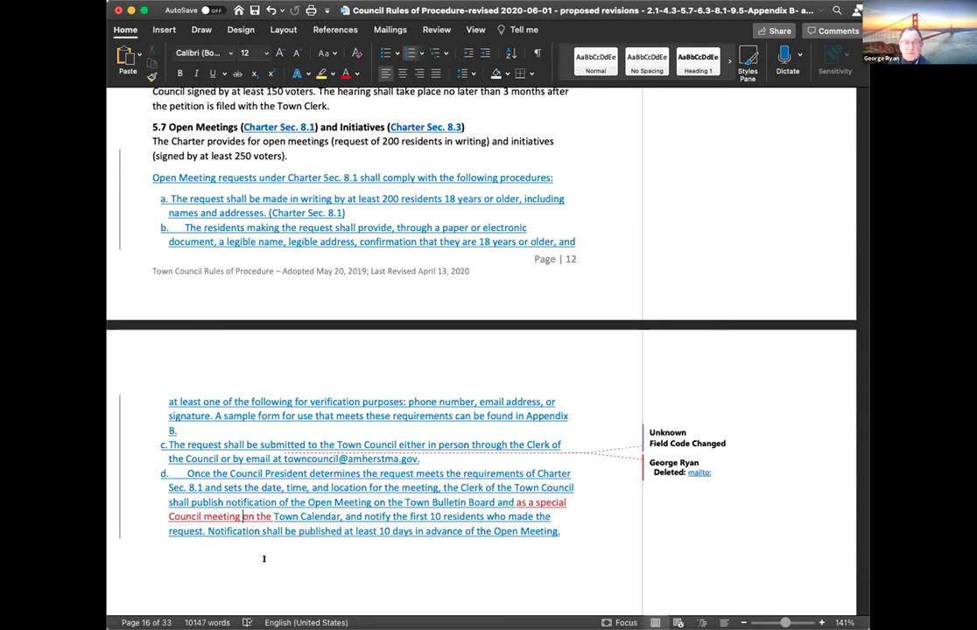
Review the proposed Open Meeting request form in Appendix B, including its residents table.
{"action": "scroll", "coordinate": [406, 577], "scroll_direction": "down", "scroll_amount": 5}
{"action": "scroll", "coordinate": [406, 578], "scroll_direction": "down", "scroll_amount": 15}
{"action": "scroll", "coordinate": [407, 580], "scroll_direction": "down", "scroll_amount": 20}
{"action": "scroll", "coordinate": [407, 579], "scroll_direction": "down", "scroll_amount": 20}
{"action": "scroll", "coordinate": [407, 580], "scroll_direction": "up", "scroll_amount": 10}
{"action": "scroll", "coordinate": [407, 581], "scroll_direction": "down", "scroll_amount": 3}
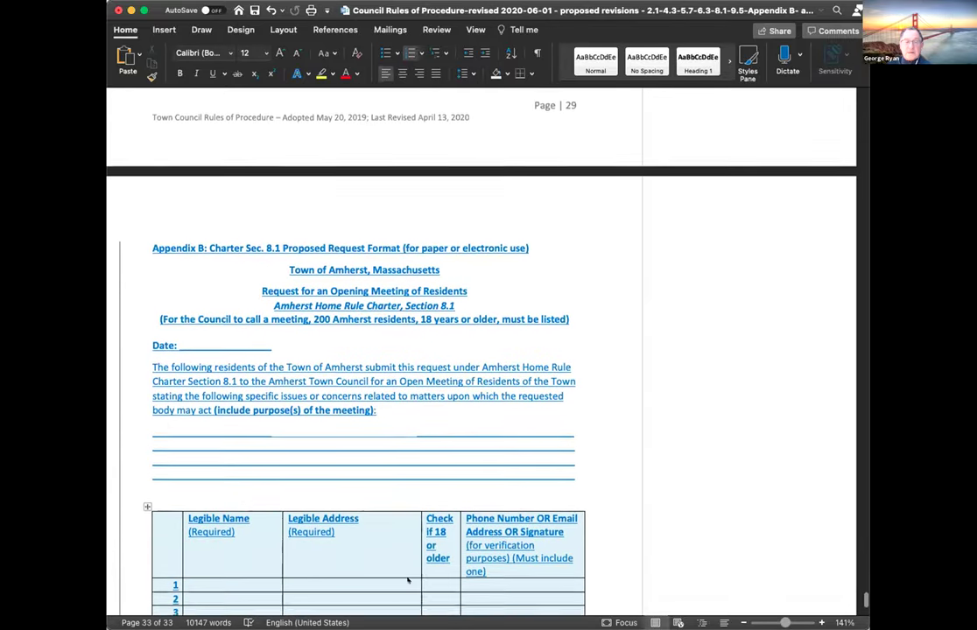
{"action": "scroll", "coordinate": [407, 580], "scroll_direction": "down", "scroll_amount": 3}
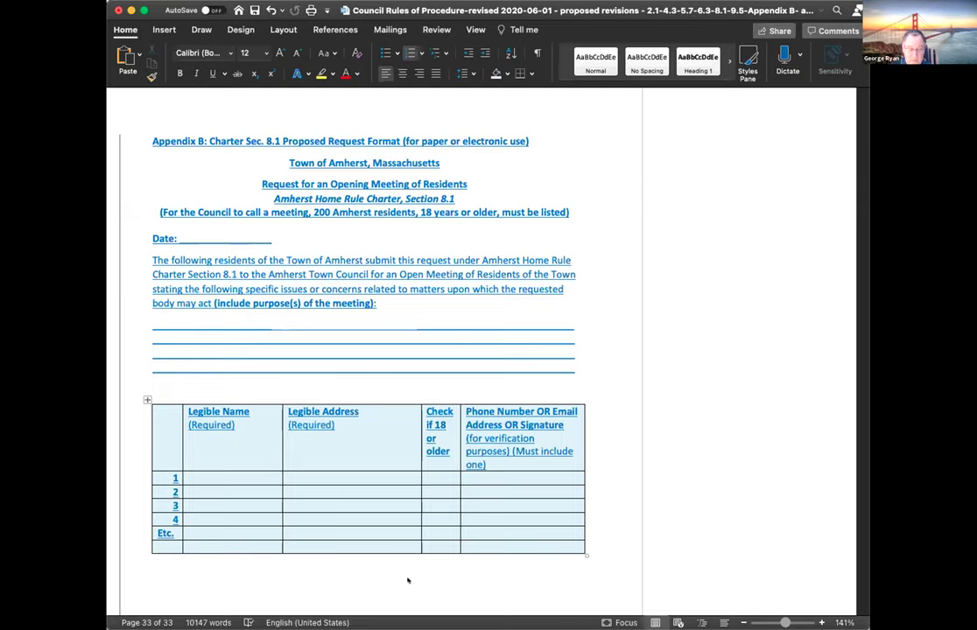
Change "previous questions" to "previous question" in item d of rule 6.3, Councilors' Conduct and Debate Decorum, keeping the comma.
{"action": "scroll", "coordinate": [407, 580], "scroll_direction": "up", "scroll_amount": 5}
{"action": "scroll", "coordinate": [407, 580], "scroll_direction": "up", "scroll_amount": 10}
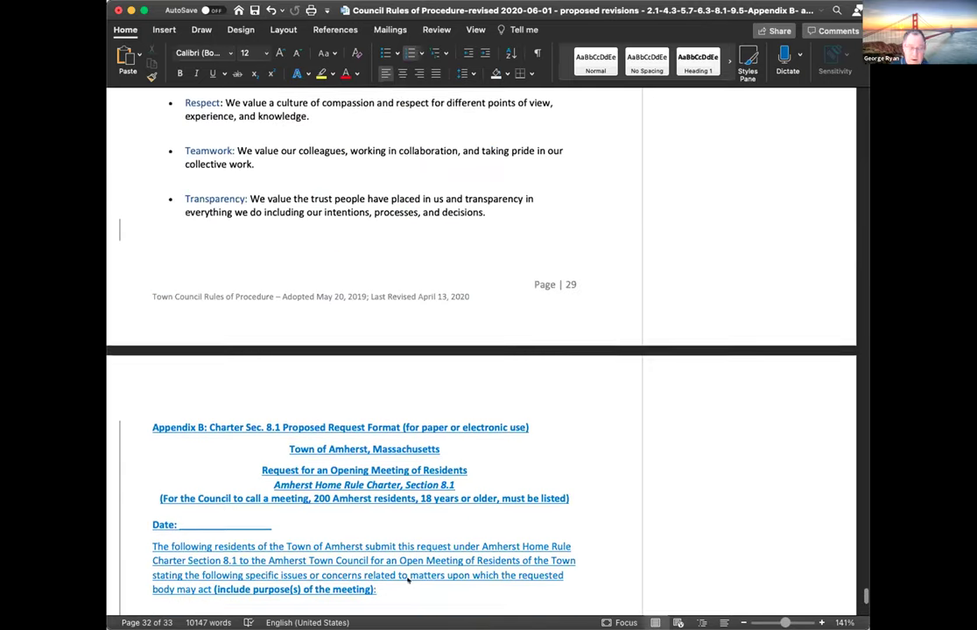
{"action": "scroll", "coordinate": [407, 580], "scroll_direction": "up", "scroll_amount": 10}
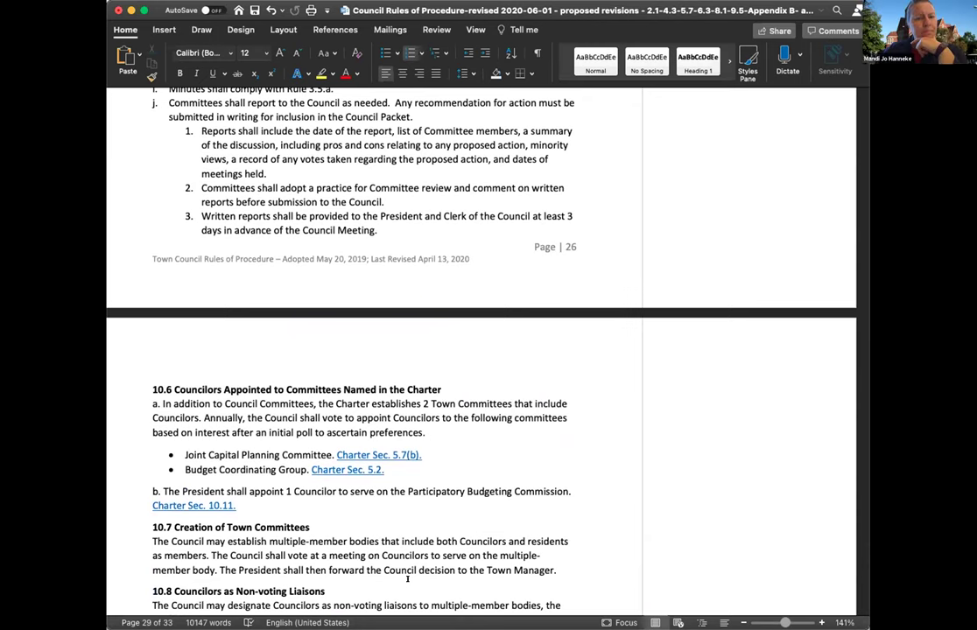
{"action": "scroll", "coordinate": [407, 580], "scroll_direction": "up", "scroll_amount": 5}
{"action": "scroll", "coordinate": [407, 579], "scroll_direction": "up", "scroll_amount": 8}
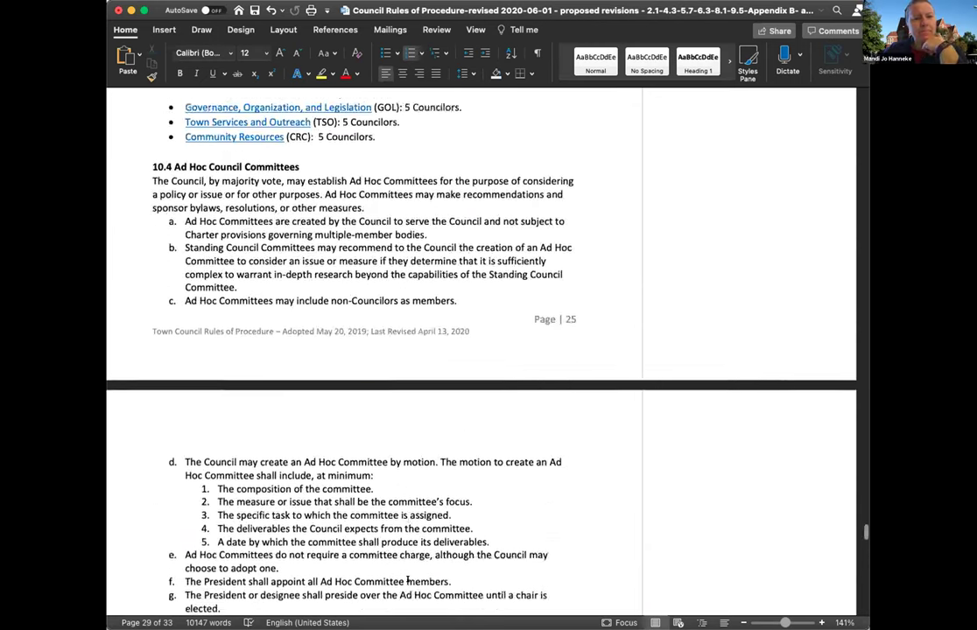
{"action": "scroll", "coordinate": [407, 579], "scroll_direction": "up", "scroll_amount": 20}
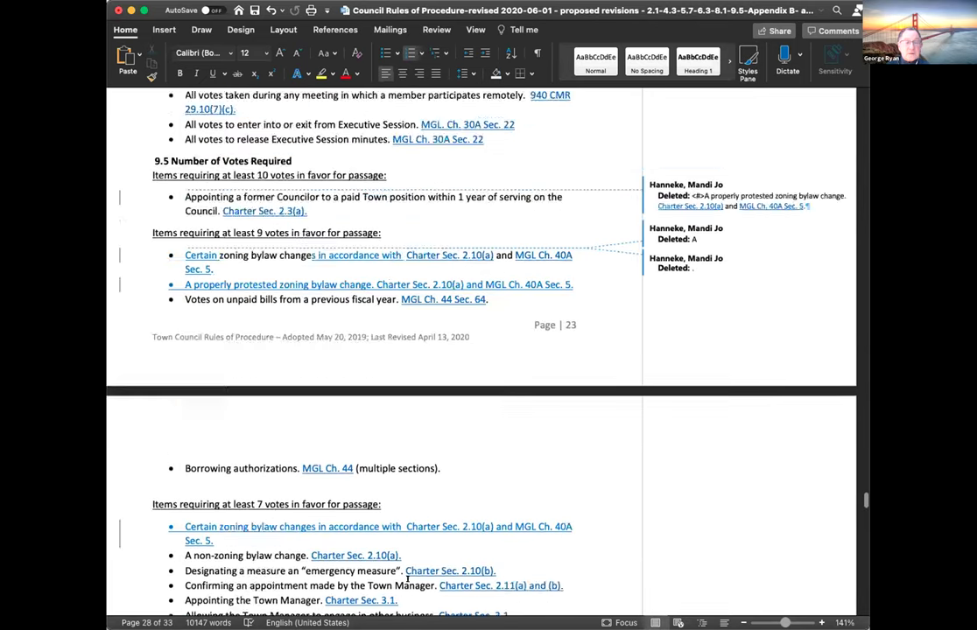
{"action": "scroll", "coordinate": [407, 578], "scroll_direction": "up", "scroll_amount": 20}
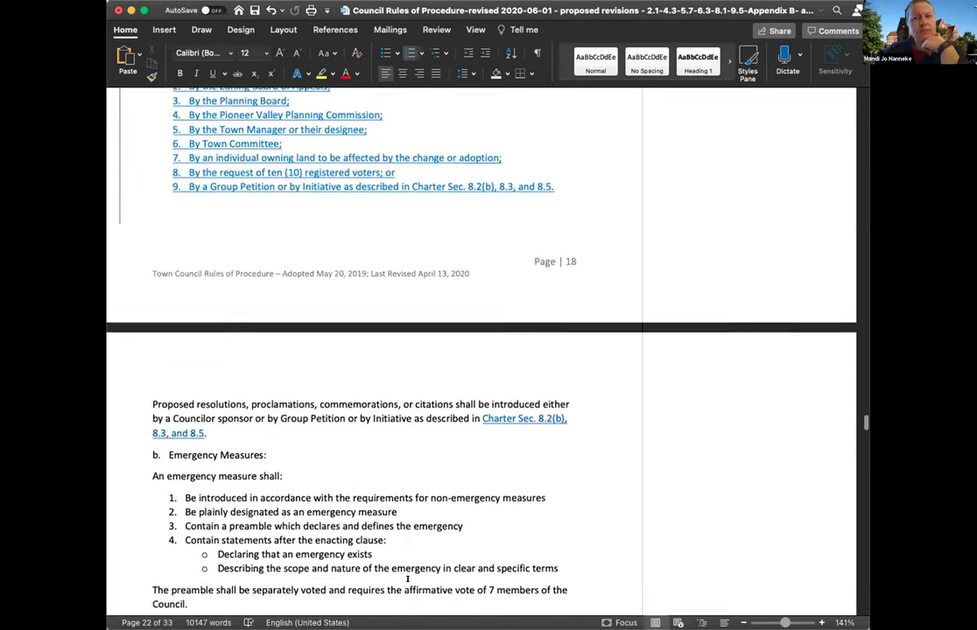
{"action": "scroll", "coordinate": [407, 578], "scroll_direction": "down", "scroll_amount": 15}
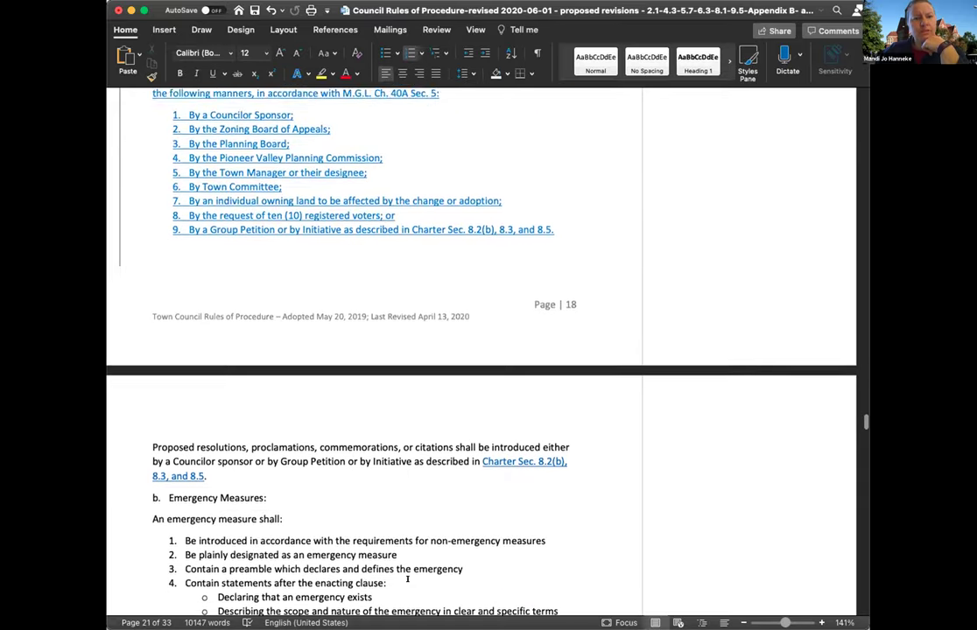
{"action": "scroll", "coordinate": [407, 579], "scroll_direction": "down", "scroll_amount": 10}
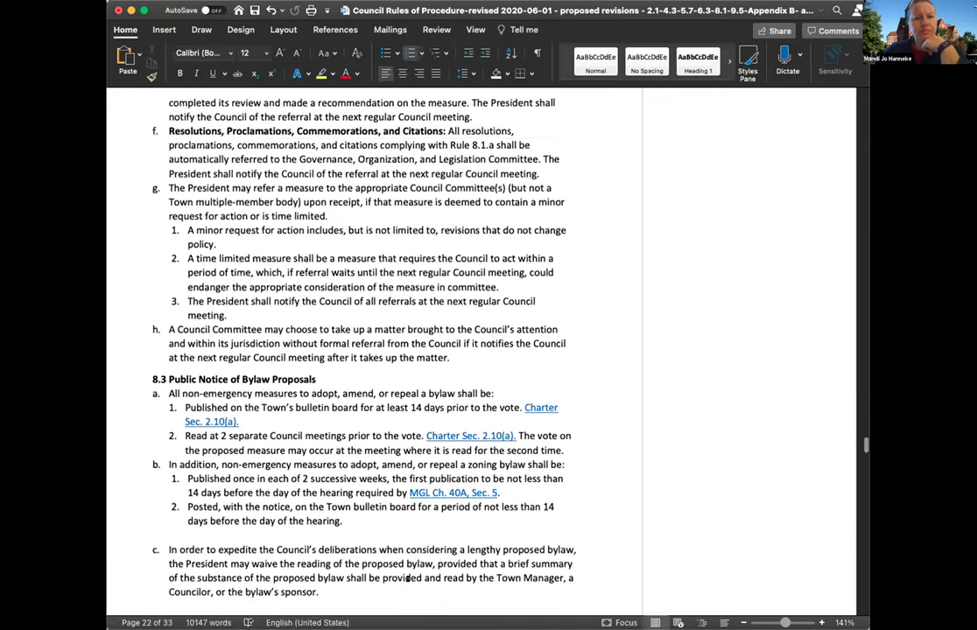
{"action": "scroll", "coordinate": [407, 579], "scroll_direction": "up", "scroll_amount": 10}
{"action": "scroll", "coordinate": [407, 580], "scroll_direction": "up", "scroll_amount": 20}
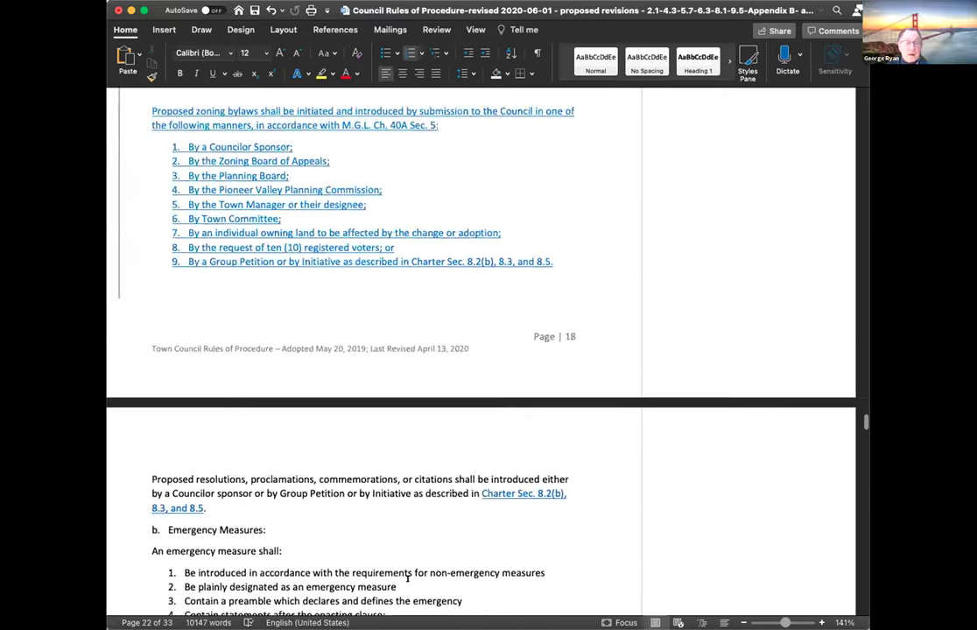
{"action": "scroll", "coordinate": [407, 579], "scroll_direction": "up", "scroll_amount": 20}
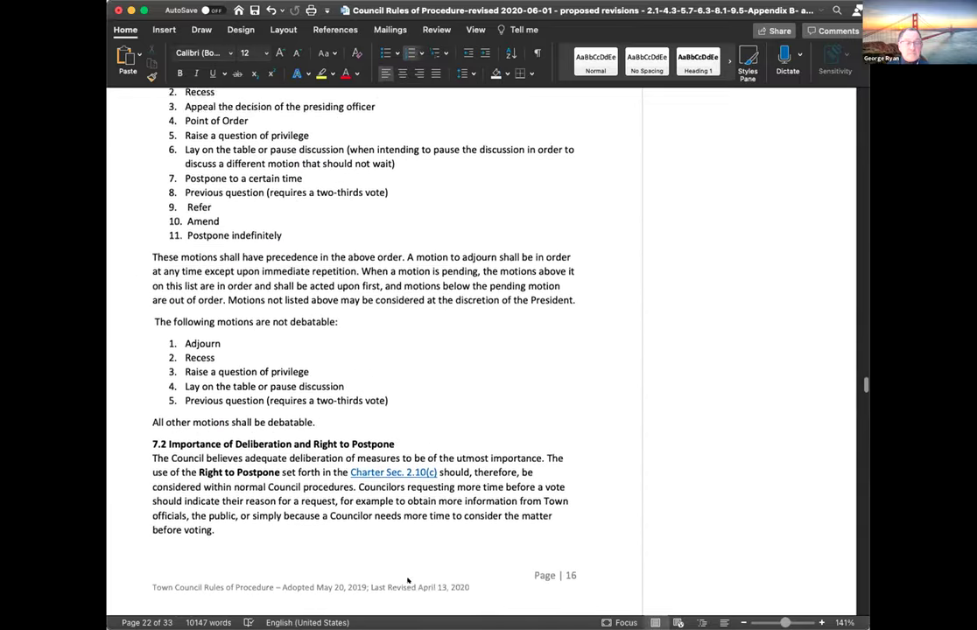
{"action": "scroll", "coordinate": [407, 581], "scroll_direction": "up", "scroll_amount": 20}
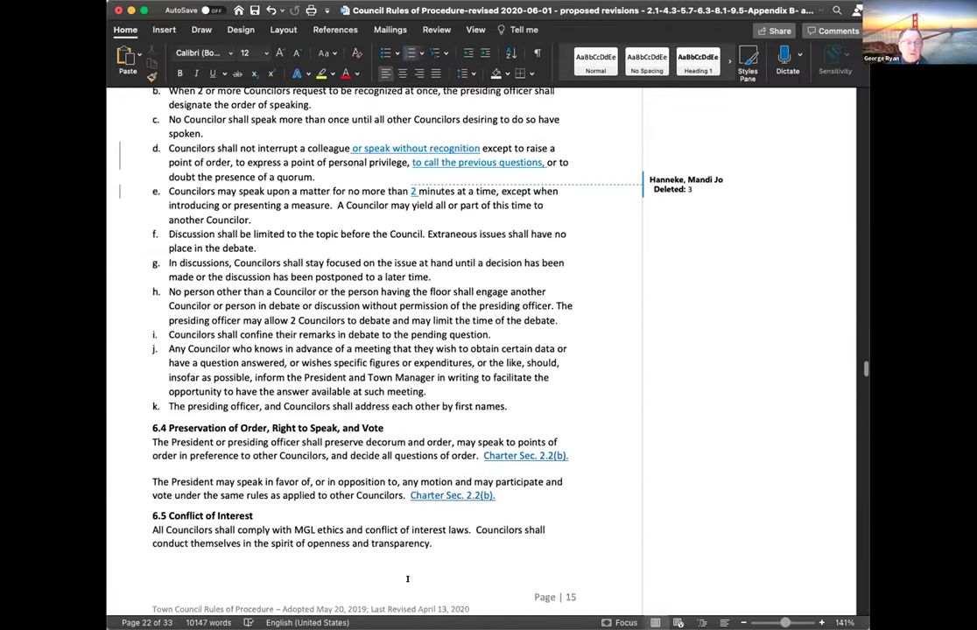
{"action": "scroll", "coordinate": [407, 580], "scroll_direction": "down", "scroll_amount": 20}
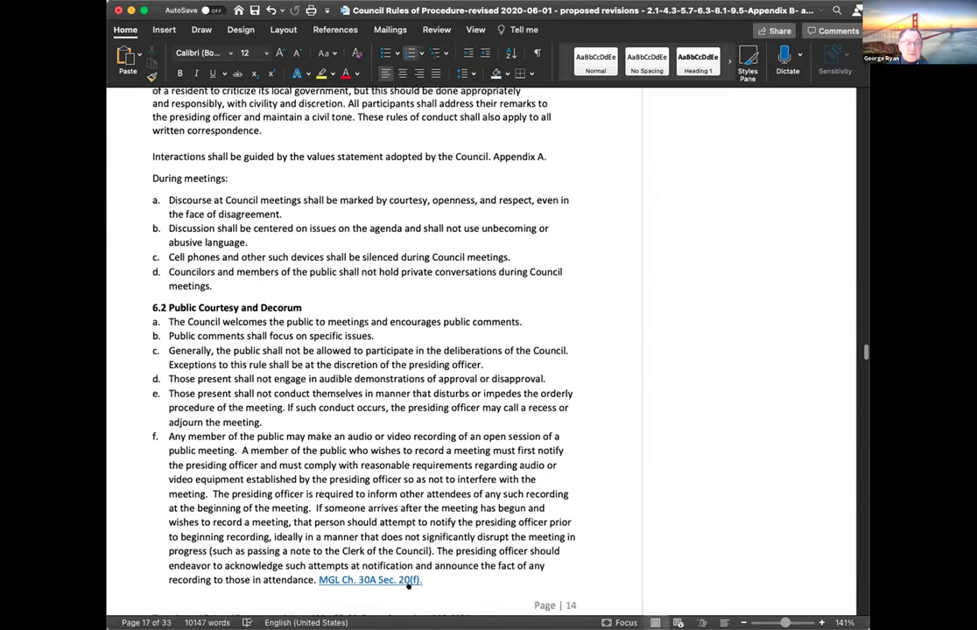
{"action": "scroll", "coordinate": [407, 579], "scroll_direction": "down", "scroll_amount": 5}
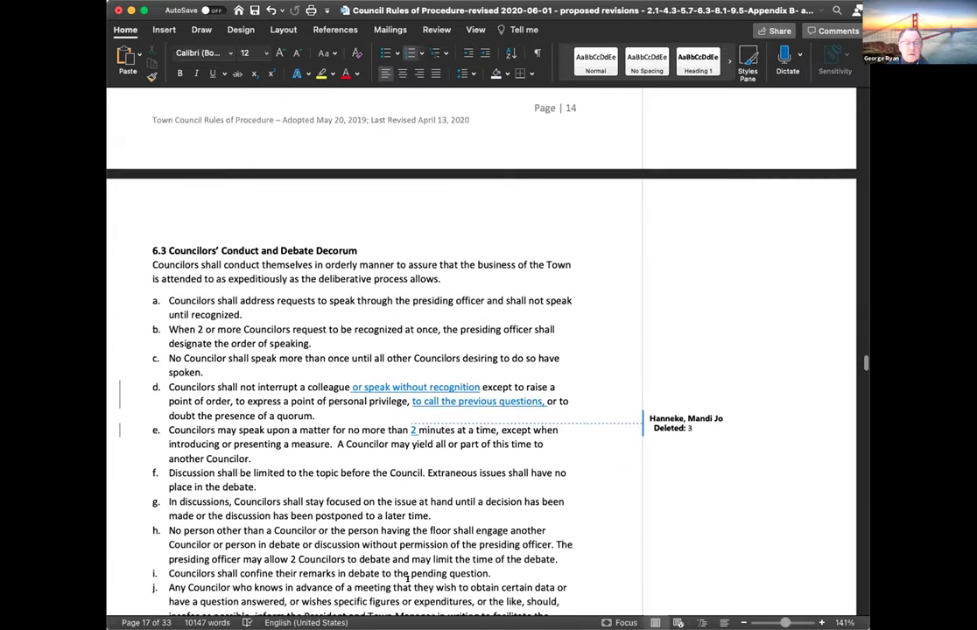
{"action": "scroll", "coordinate": [407, 577], "scroll_direction": "down", "scroll_amount": 1}
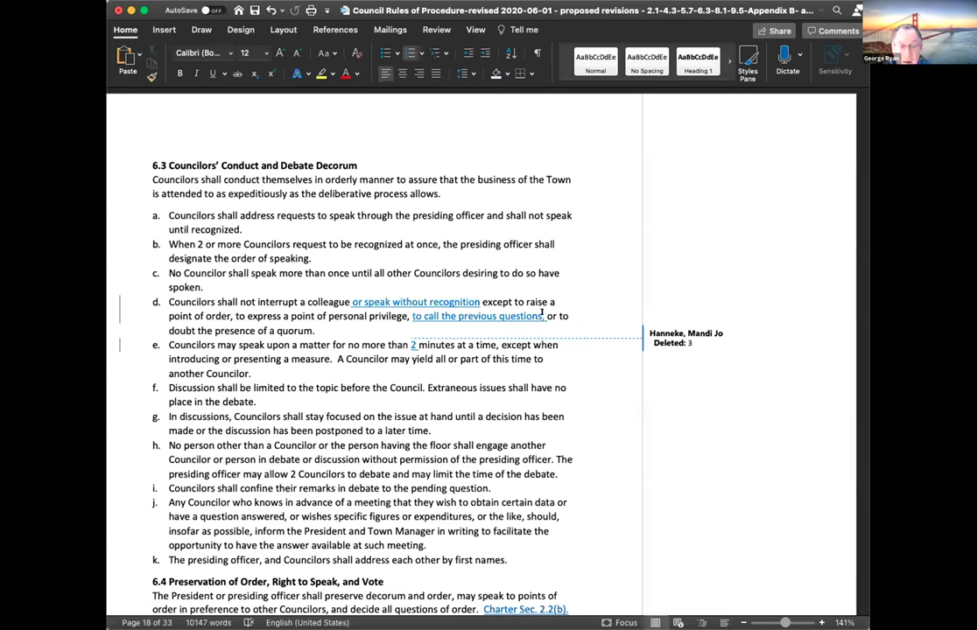
{"action": "key", "text": "BackSpace"}
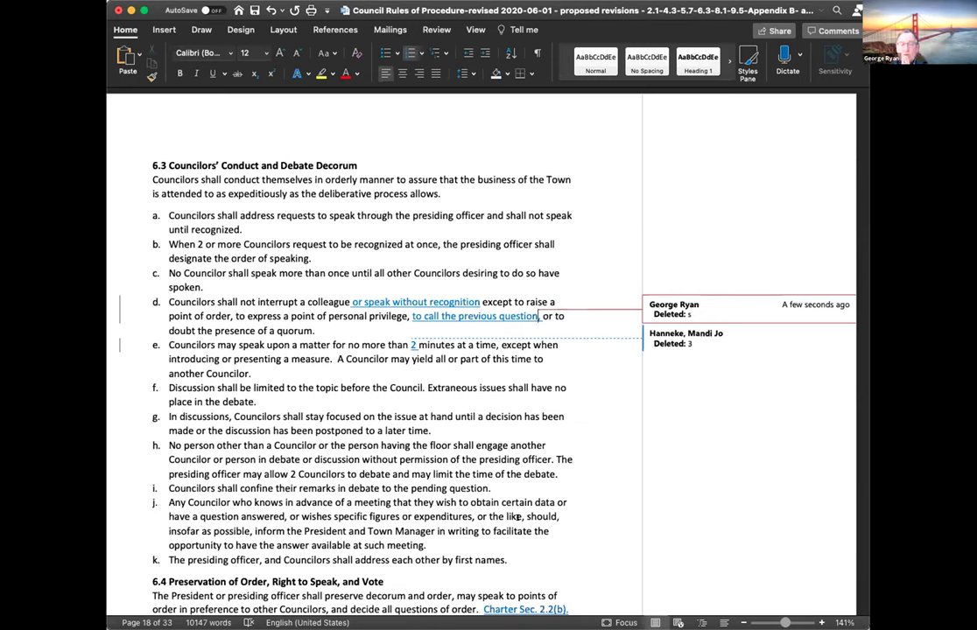
{"action": "type", "text": ","}
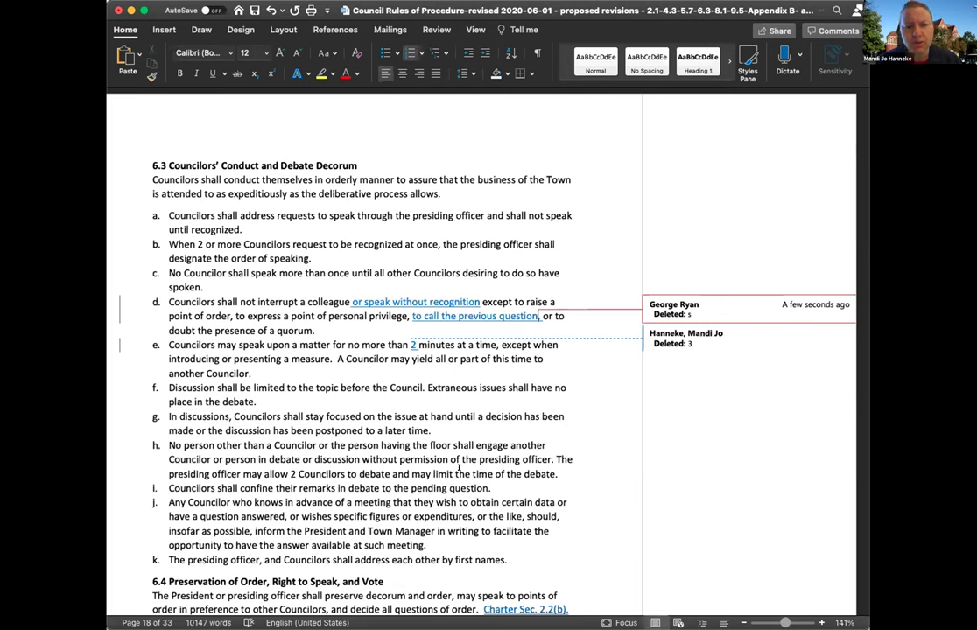
{"action": "type", "text": ","}
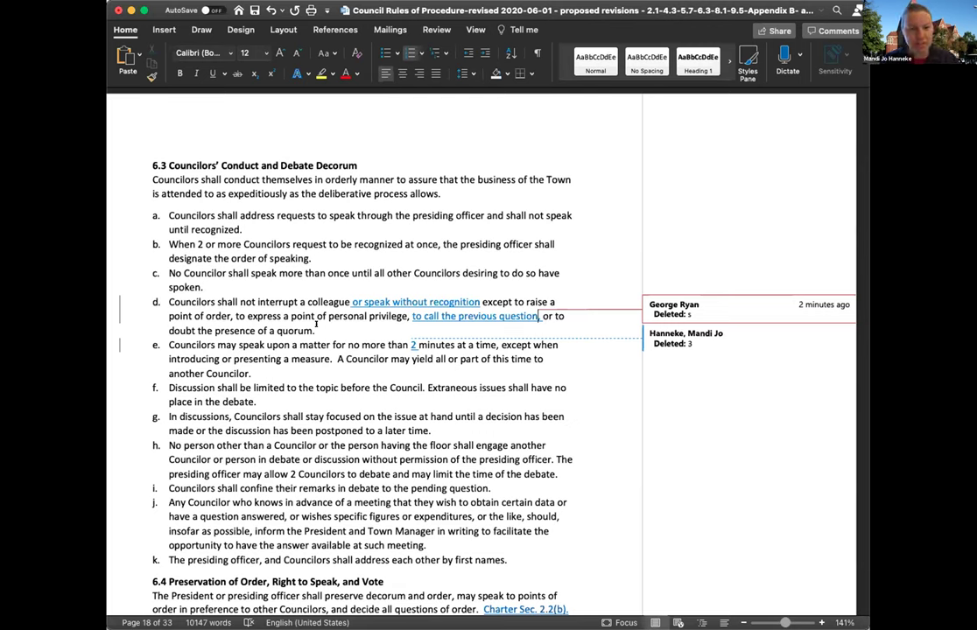
{"action": "left_click", "coordinate": [316, 325]}
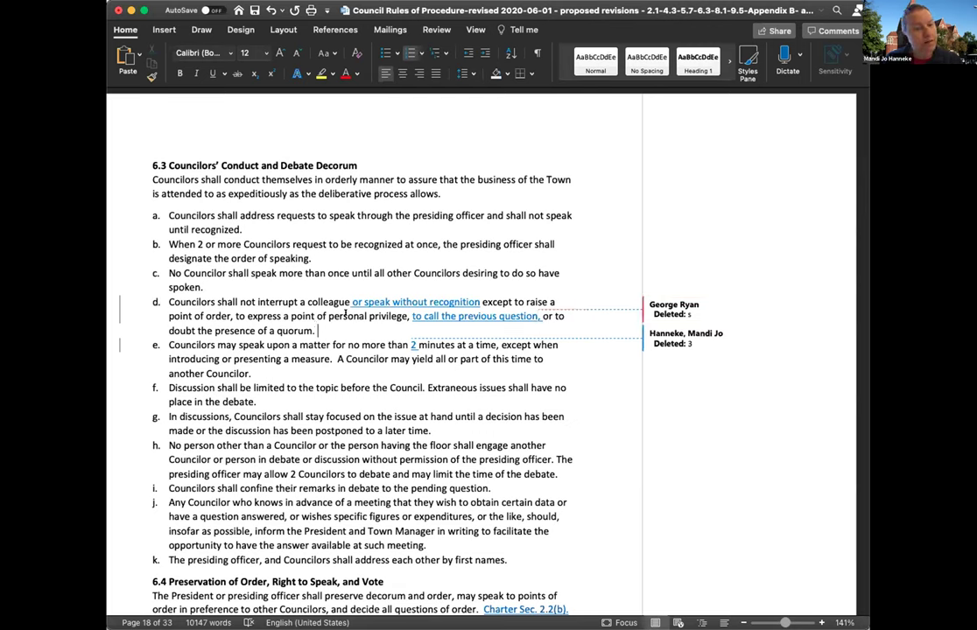
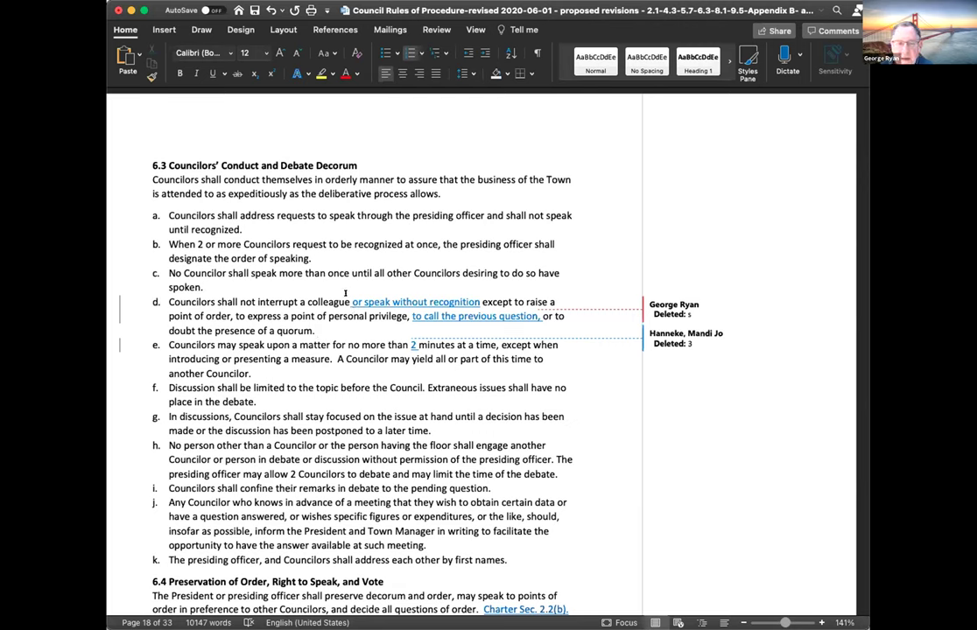
Delete "or speak without recognition" and ", to call the previous question" from item d of rule 6.3.
{"action": "mouse_move", "coordinate": [345, 295]}
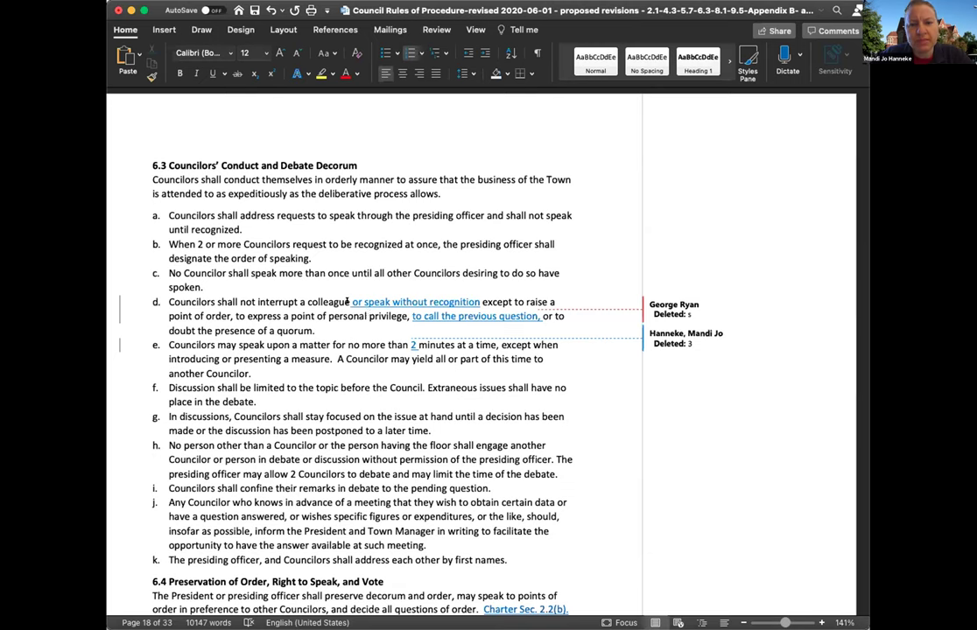
{"action": "left_click_drag", "start_coordinate": [354, 302], "coordinate": [465, 302]}
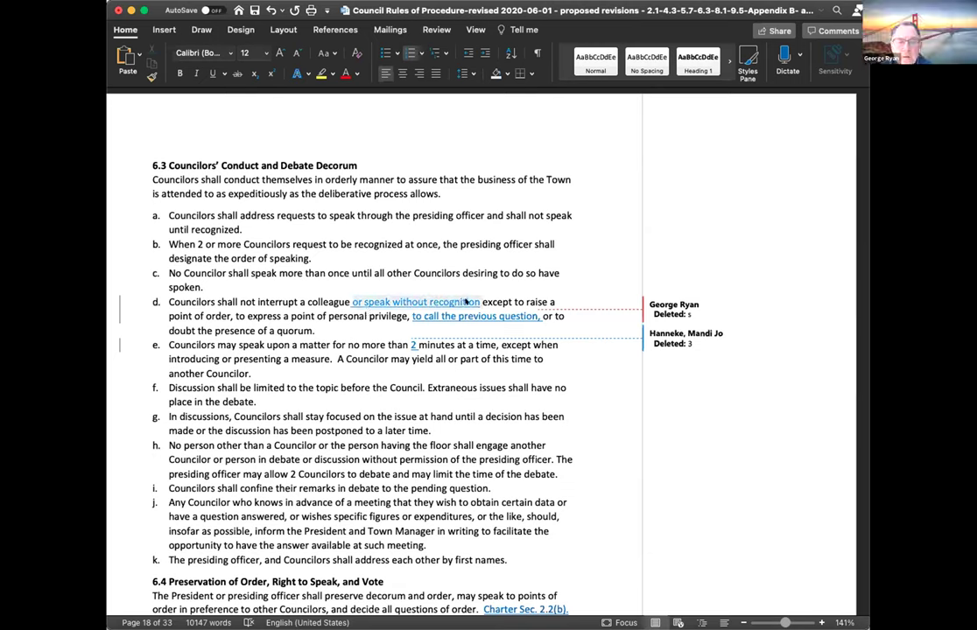
{"action": "key", "text": "BackSpace"}
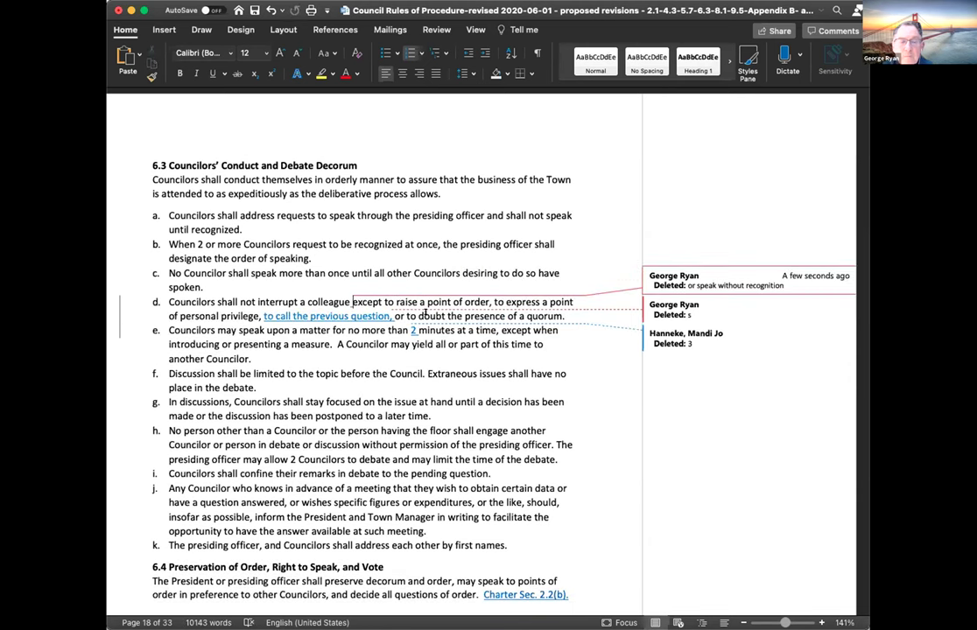
{"action": "left_click_drag", "start_coordinate": [261, 314], "coordinate": [368, 313]}
{"action": "key", "text": "BackSpace"}
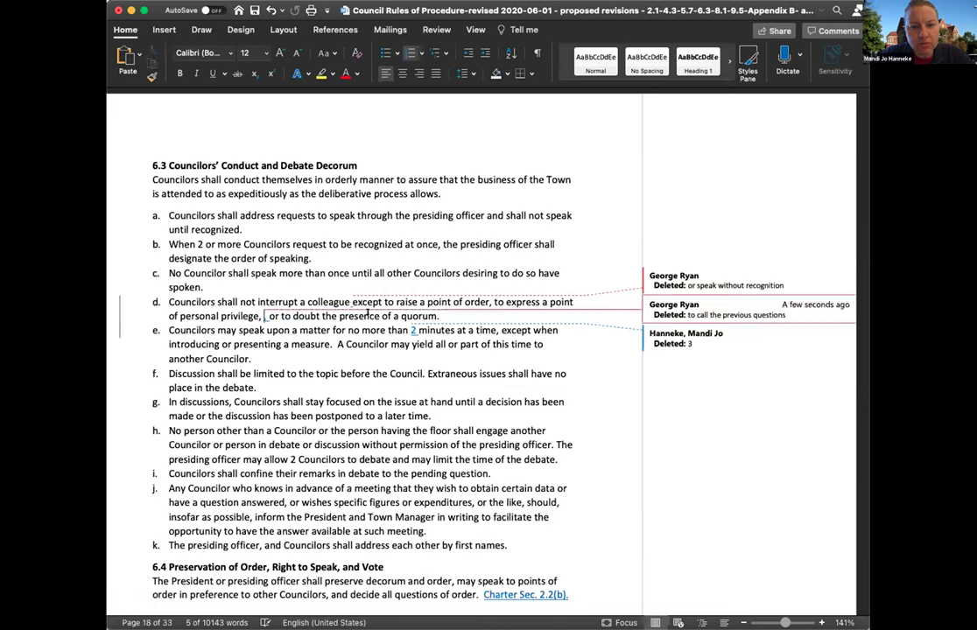
{"action": "key", "text": "BackSpace"}
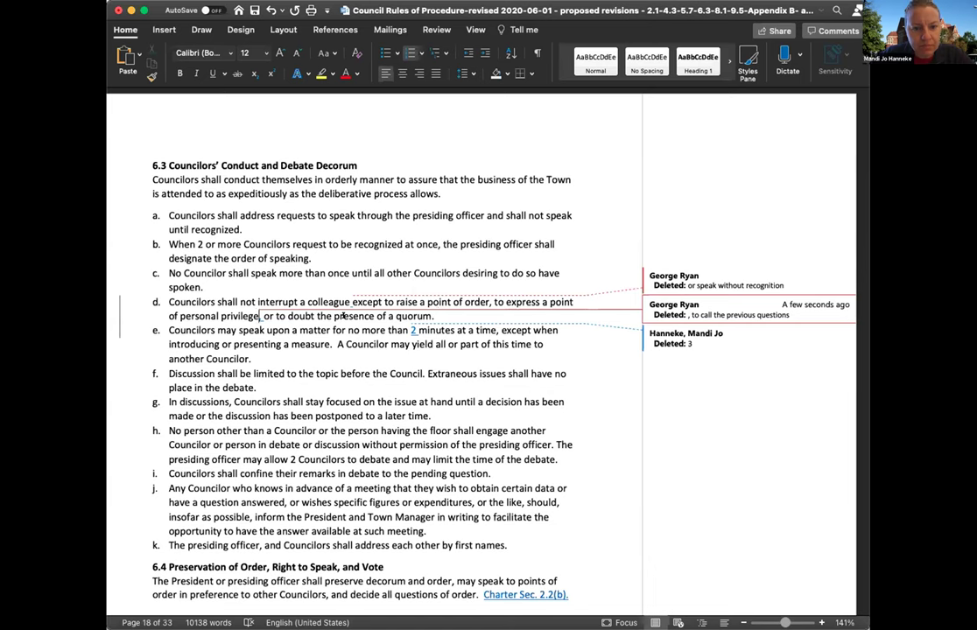
Insert "to assert the Charter right to postpone." after "point of personal privilege, or" in item d of rule 6.3.
{"action": "left_click", "coordinate": [282, 313]}
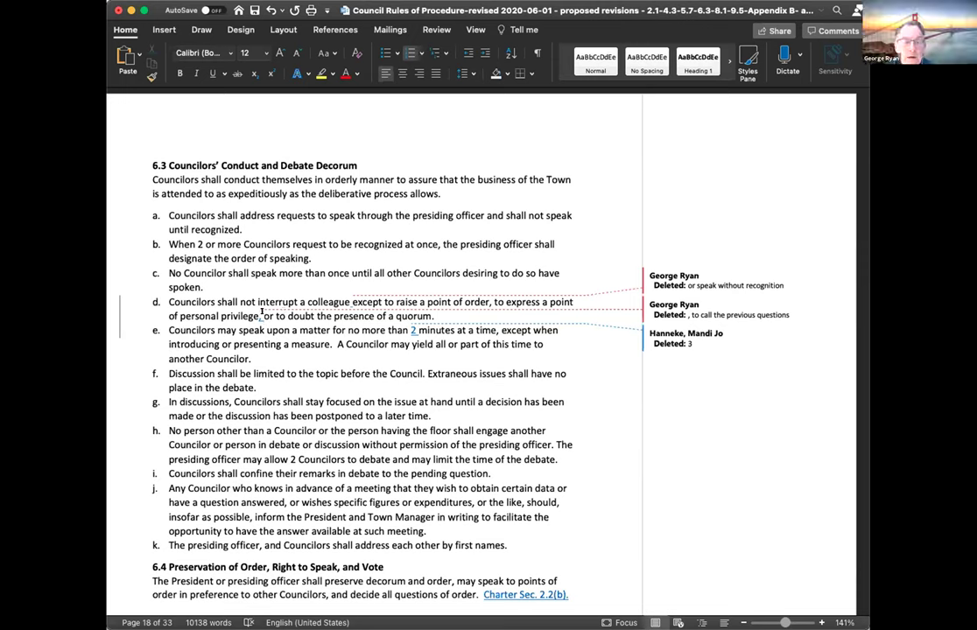
{"action": "left_click", "coordinate": [272, 316]}
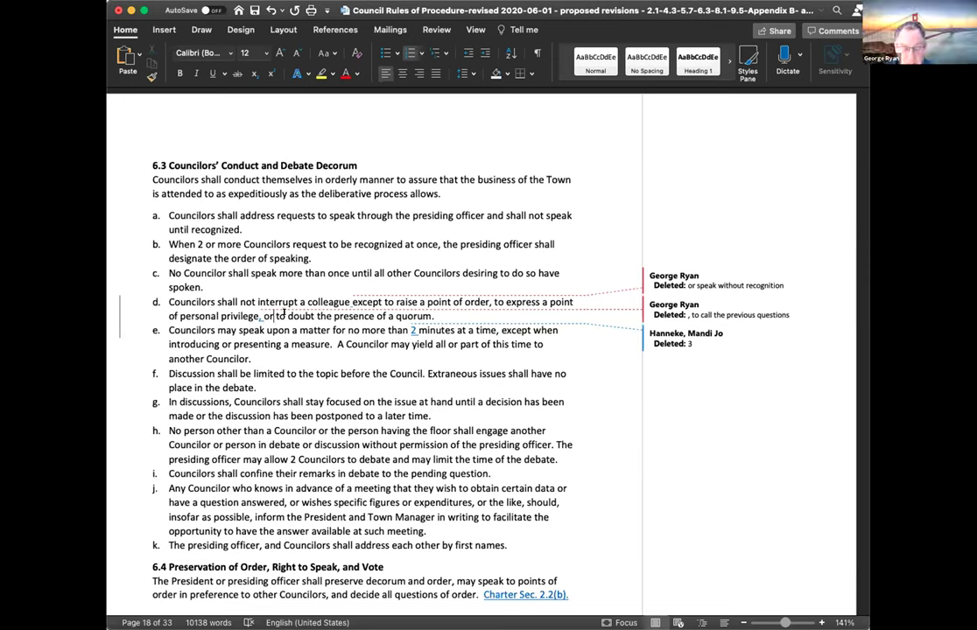
{"action": "type", "text": "to asse"}
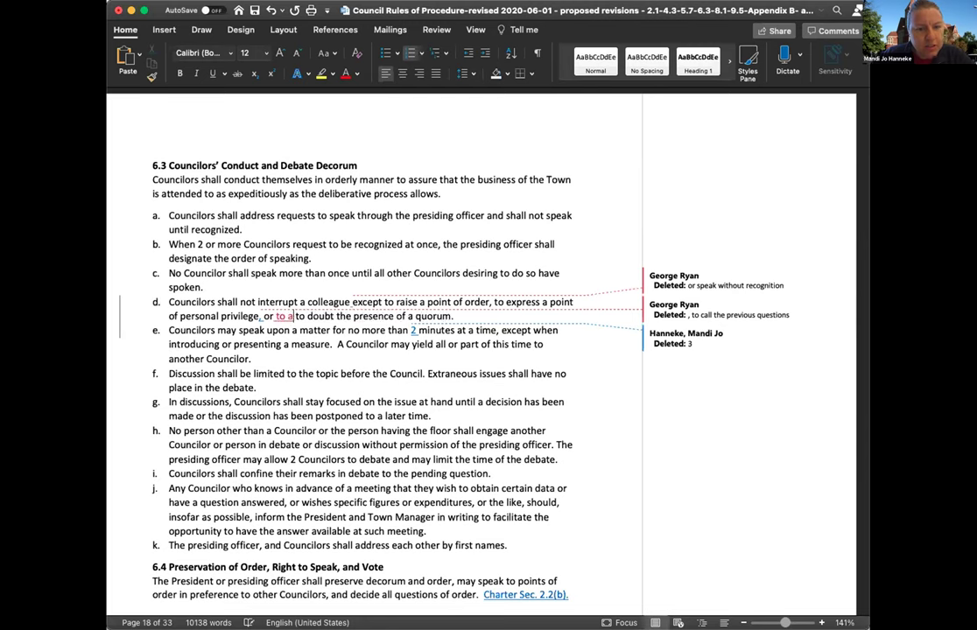
{"action": "type", "text": "rt the Charter"}
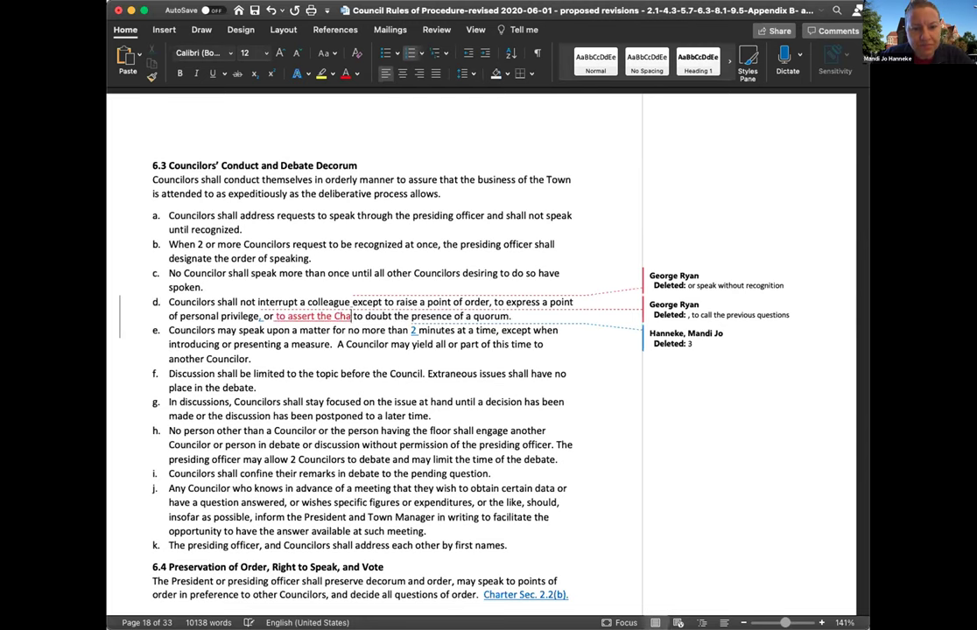
{"action": "type", "text": " right to postp"}
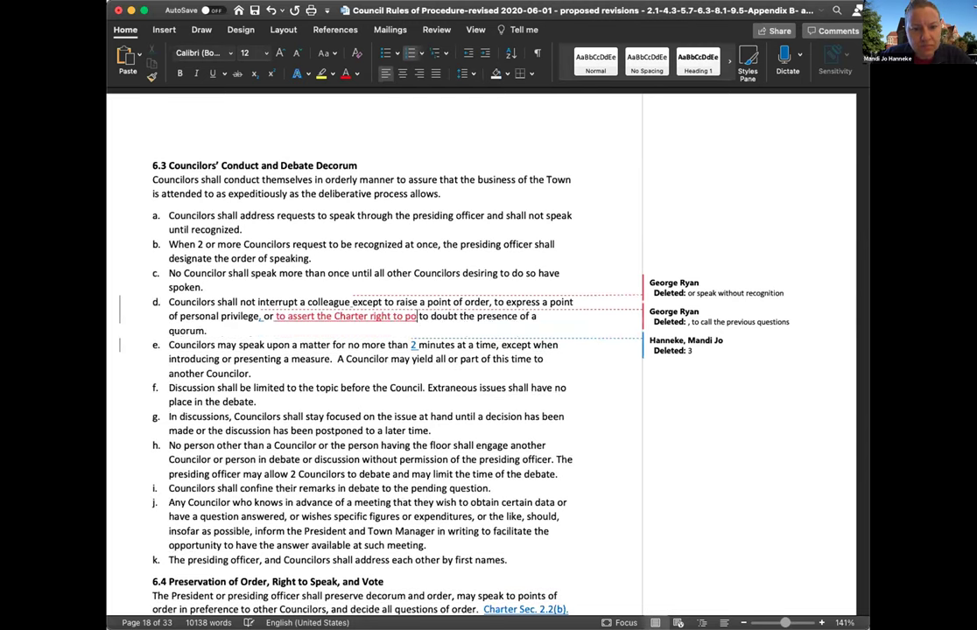
{"action": "type", "text": "one."}
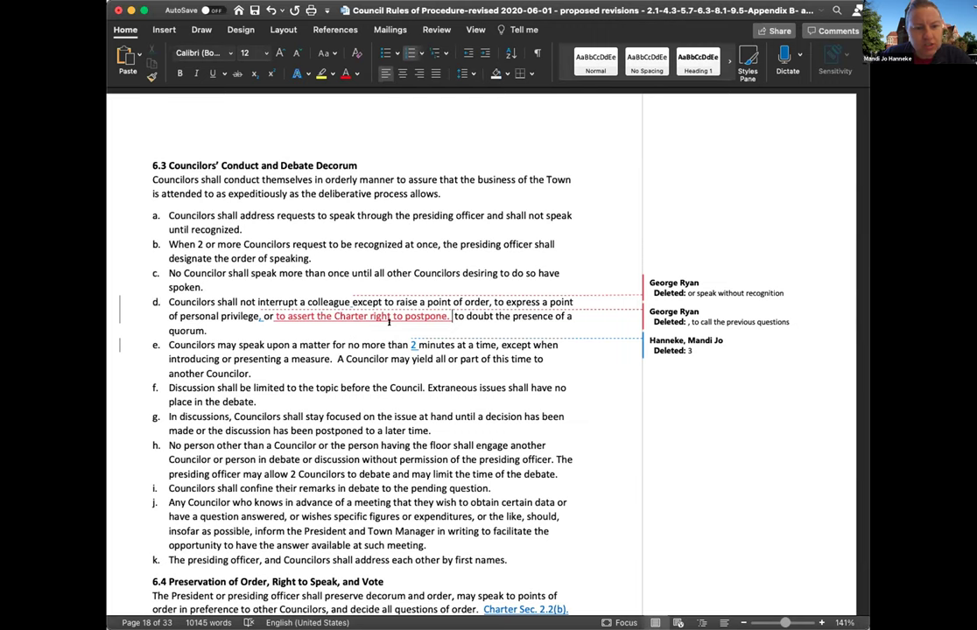
Add "Councilors shall not speak without recognition except to call the previous question or" before "to doubt the presence of a quorum" in item d.
{"action": "type", "text": "Councilors sh"}
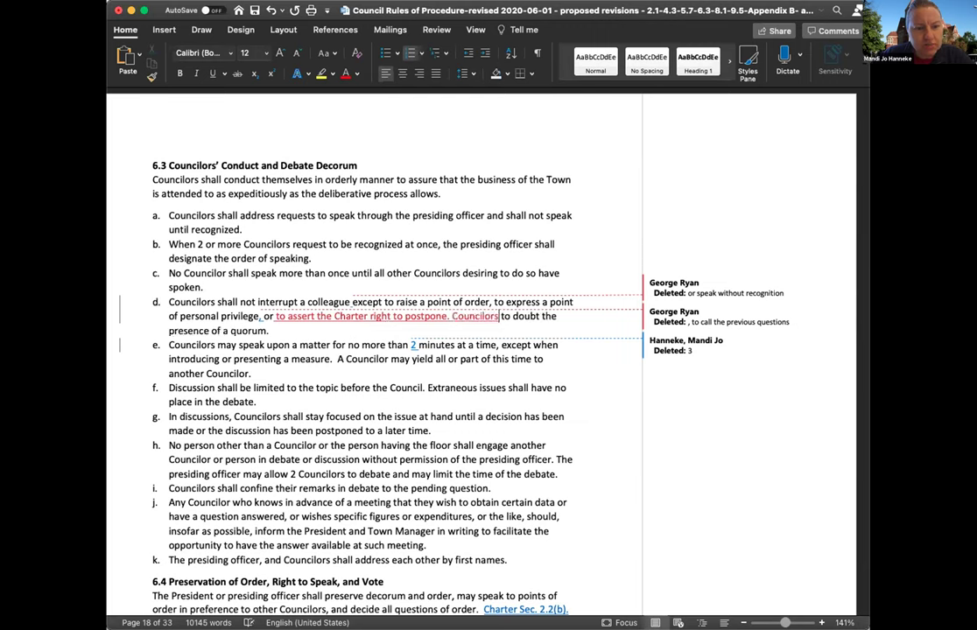
{"action": "type", "text": "all not s"}
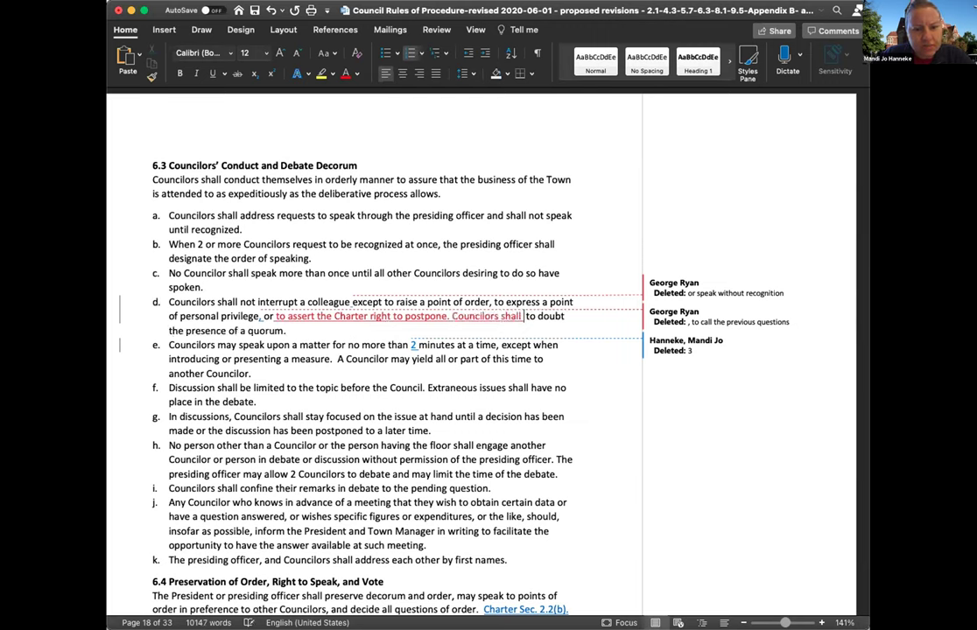
{"action": "type", "text": "peak without r"}
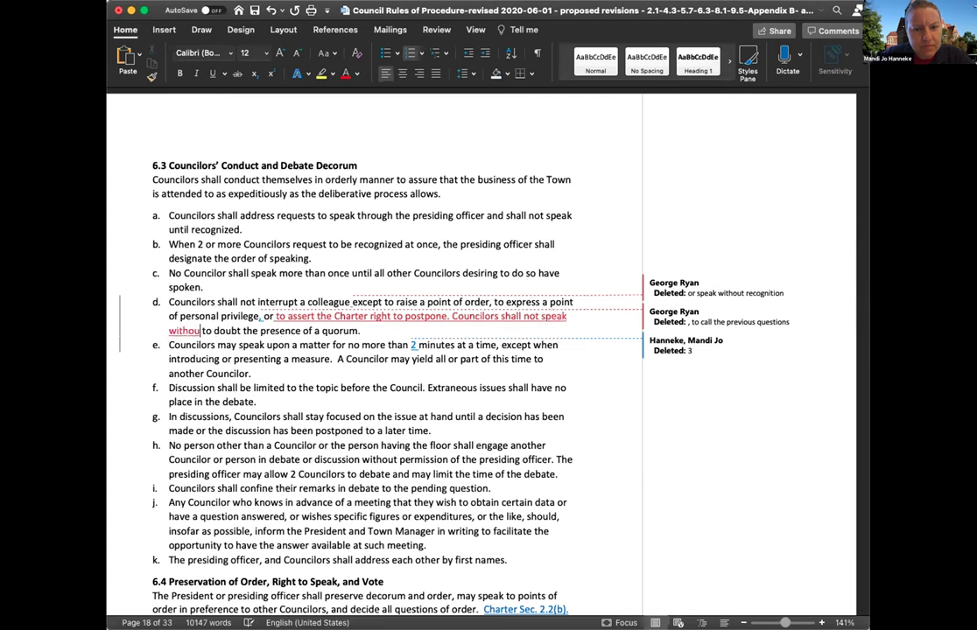
{"action": "type", "text": "ecognition "}
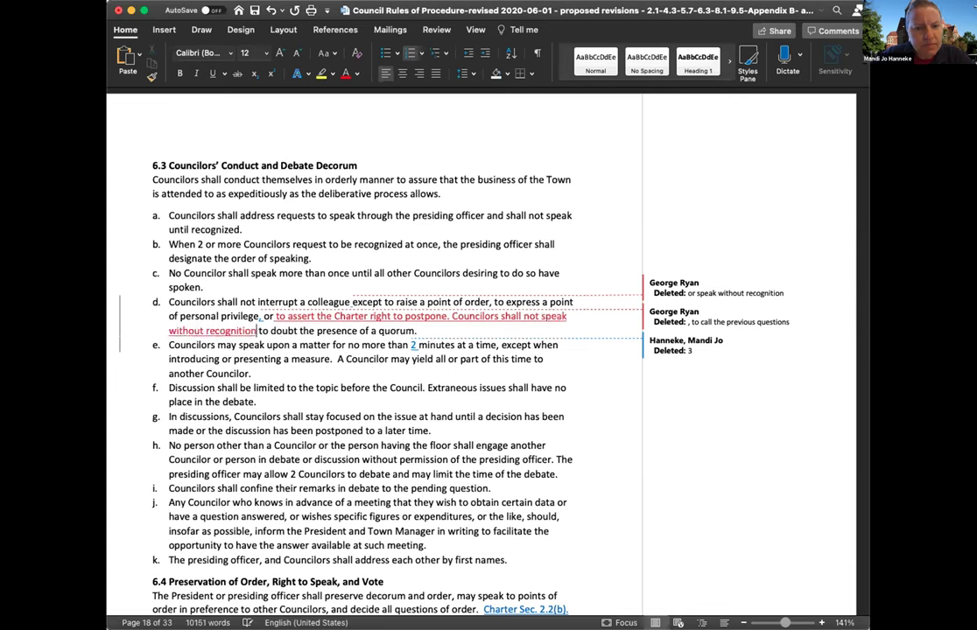
{"action": "type", "text": "except to"}
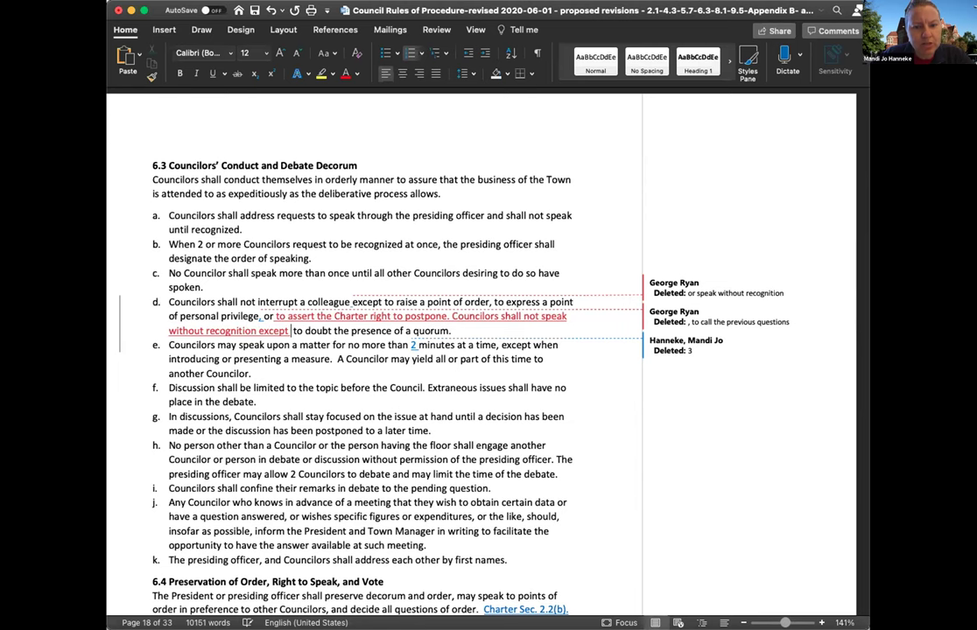
{"action": "type", "text": " call the previous q"}
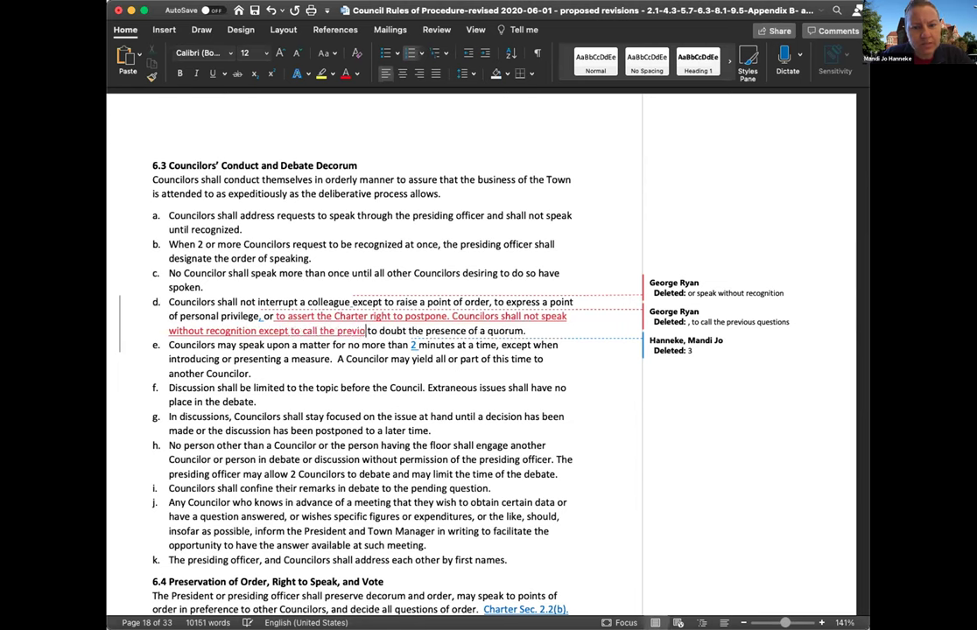
{"action": "type", "text": "uestion or"}
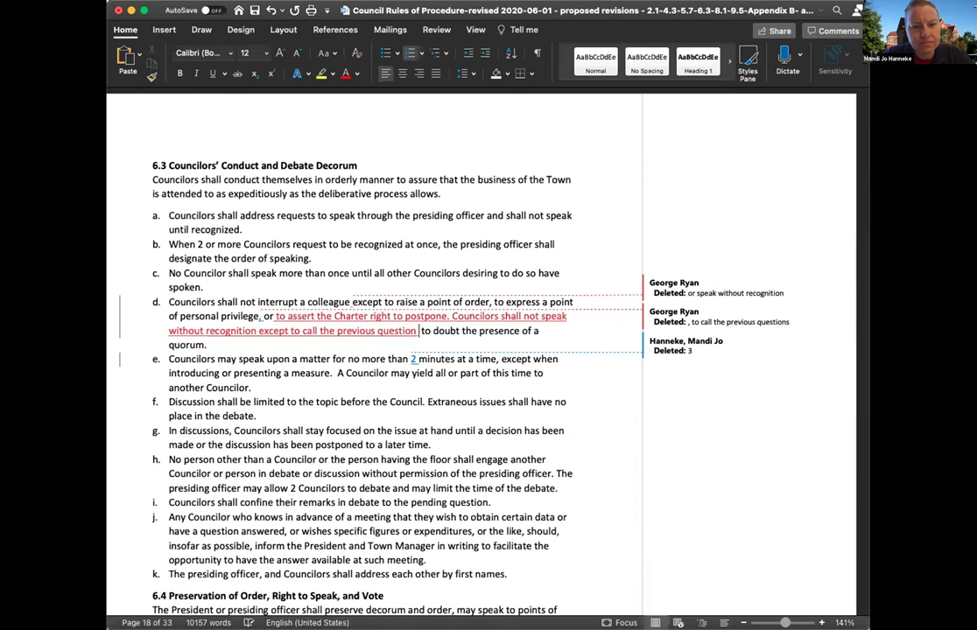
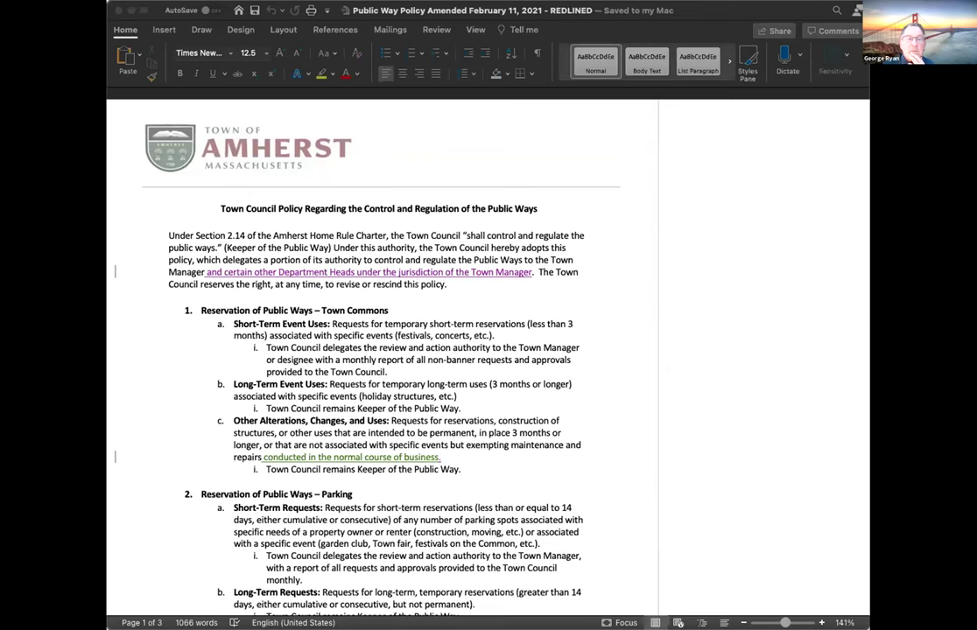
Save the changes to the Council Rules of Procedure document and make the redlined Public Way Policy the active document.
{"action": "key", "text": "super+q"}
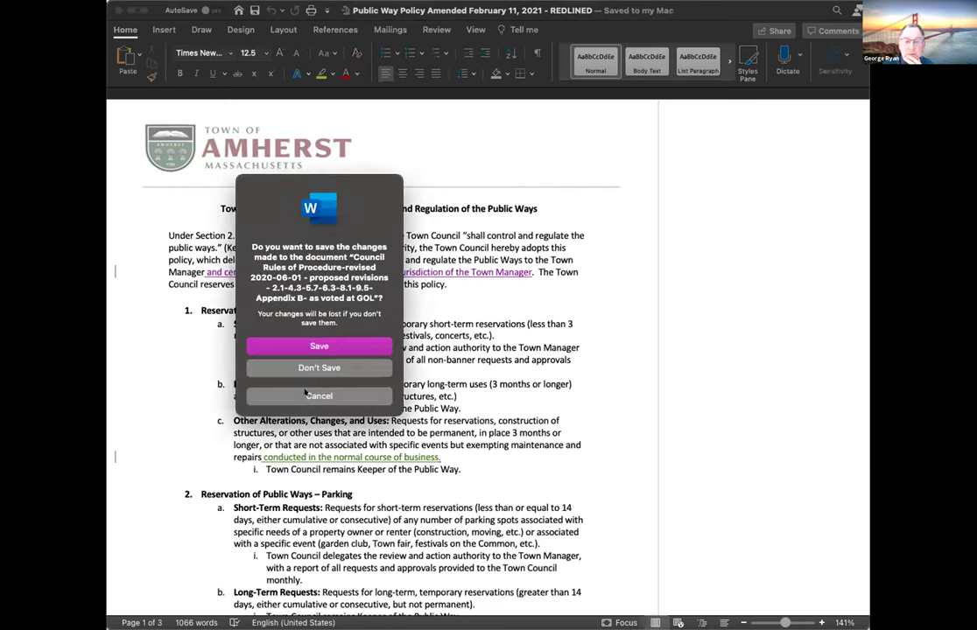
{"action": "left_click", "coordinate": [313, 345]}
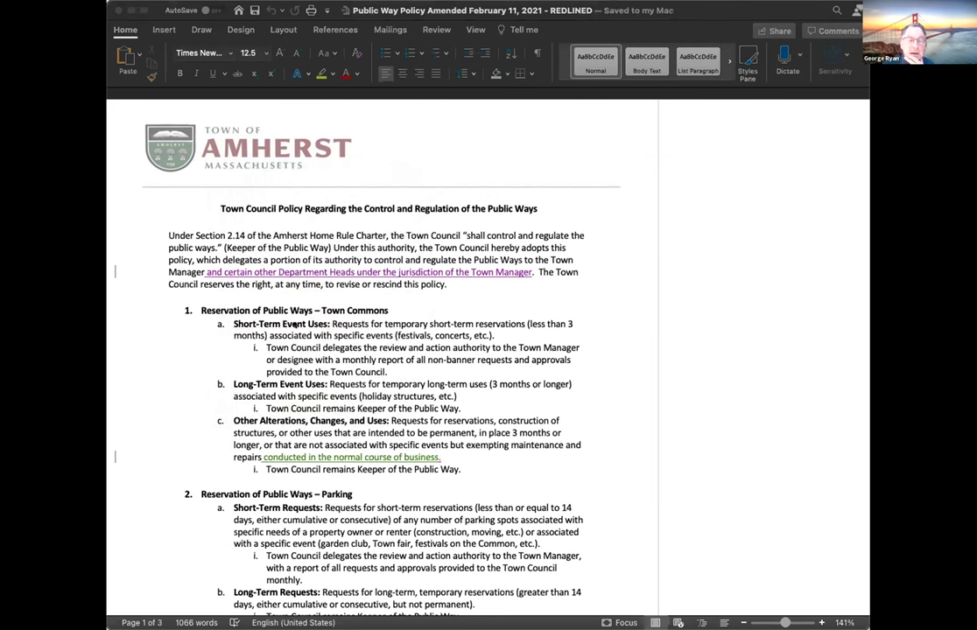
{"action": "left_click", "coordinate": [272, 128]}
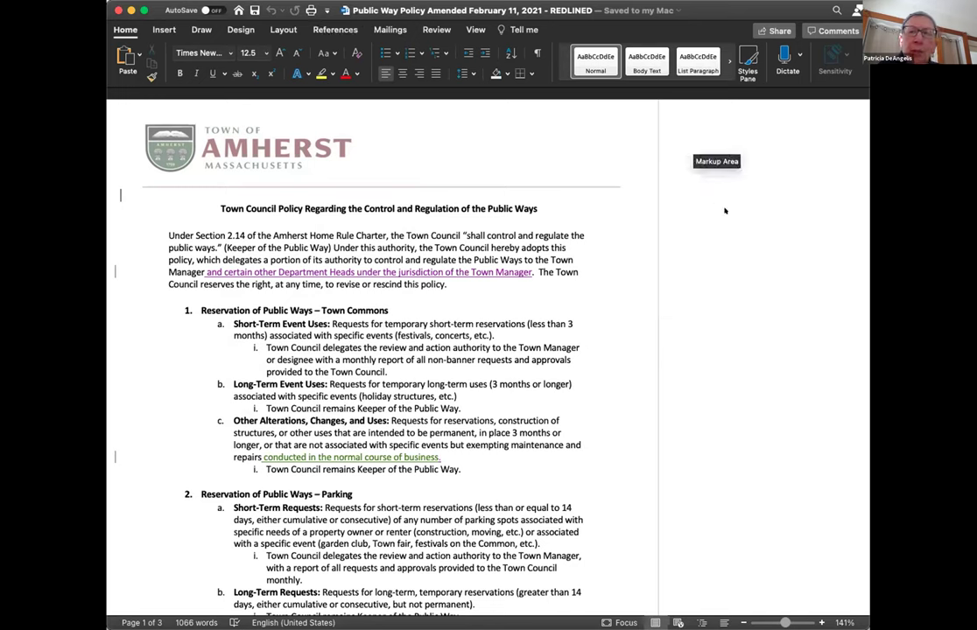
Review the redlined Public Way Policy, covering Town Commons, Parking, and the tracked changes in section 3 on closures, signage and seating.
{"action": "scroll", "coordinate": [732, 221], "scroll_direction": "down", "scroll_amount": 2}
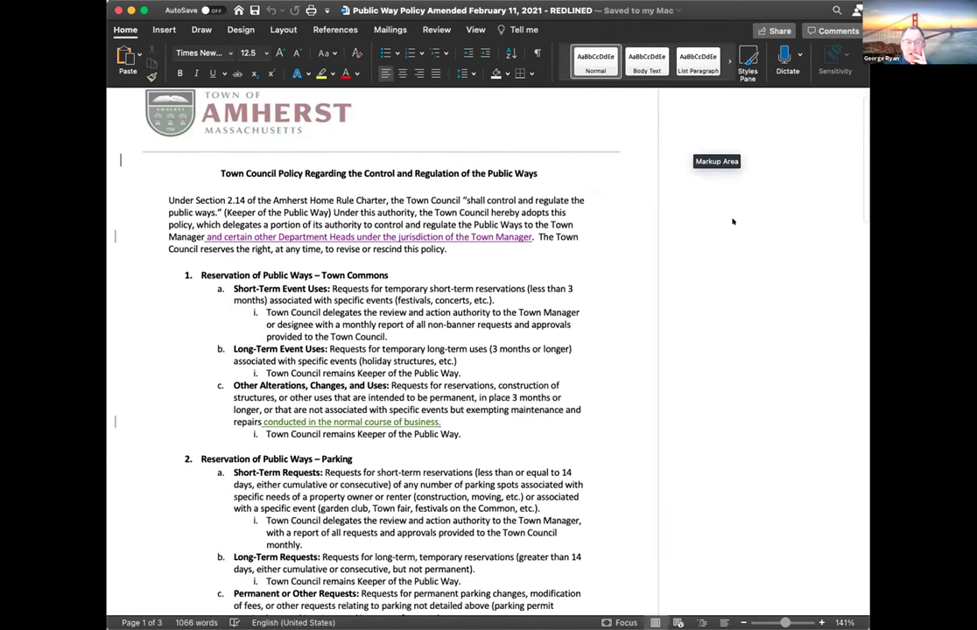
{"action": "scroll", "coordinate": [733, 222], "scroll_direction": "down", "scroll_amount": 2}
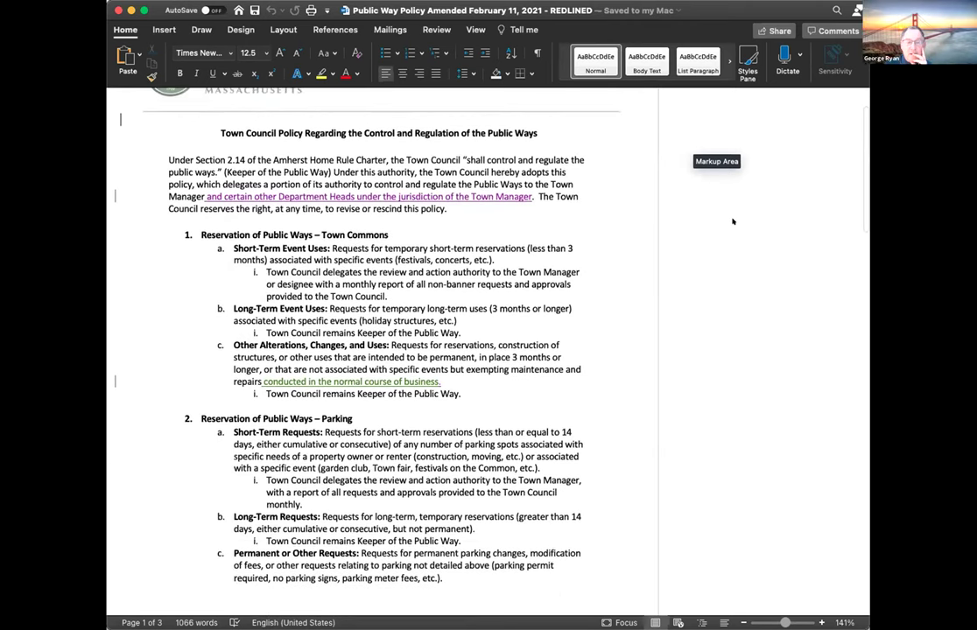
{"action": "scroll", "coordinate": [733, 222], "scroll_direction": "down", "scroll_amount": 20}
{"action": "scroll", "coordinate": [732, 221], "scroll_direction": "down", "scroll_amount": 5}
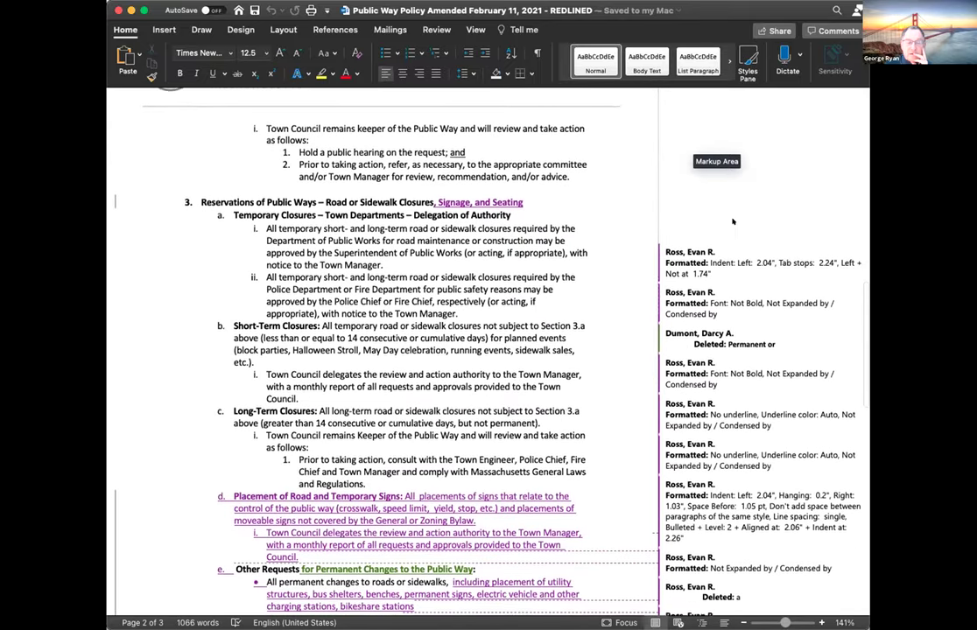
{"action": "scroll", "coordinate": [732, 221], "scroll_direction": "down", "scroll_amount": 2}
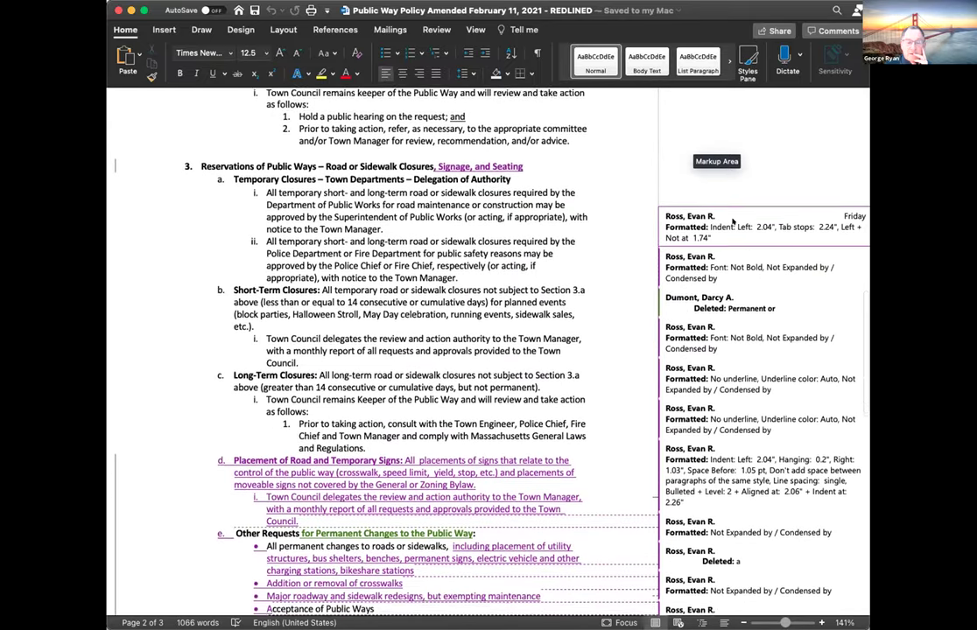
{"action": "scroll", "coordinate": [733, 222], "scroll_direction": "down", "scroll_amount": 2}
{"action": "scroll", "coordinate": [732, 222], "scroll_direction": "up", "scroll_amount": 1}
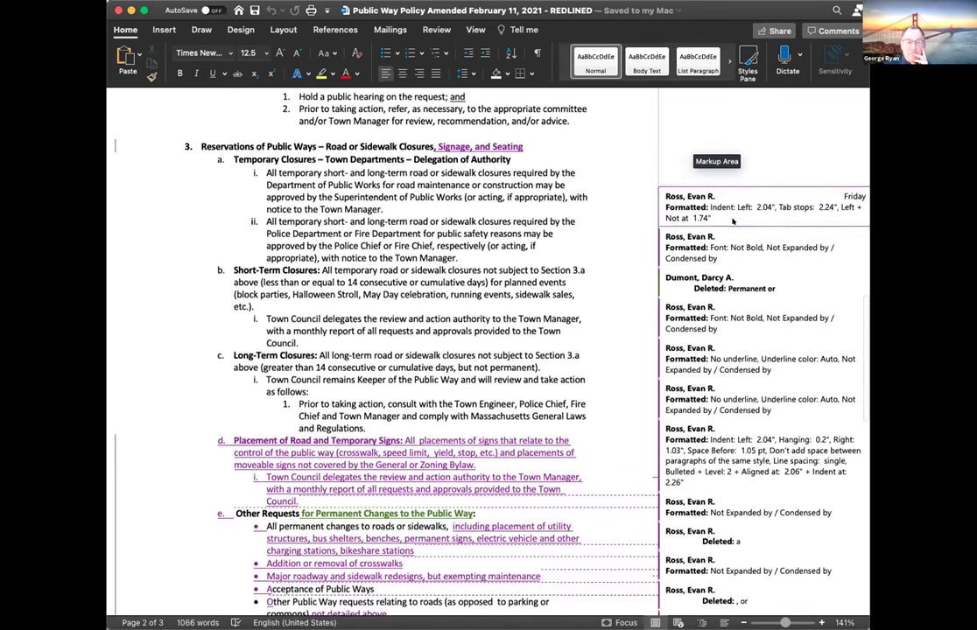
{"action": "scroll", "coordinate": [733, 222], "scroll_direction": "up", "scroll_amount": 10}
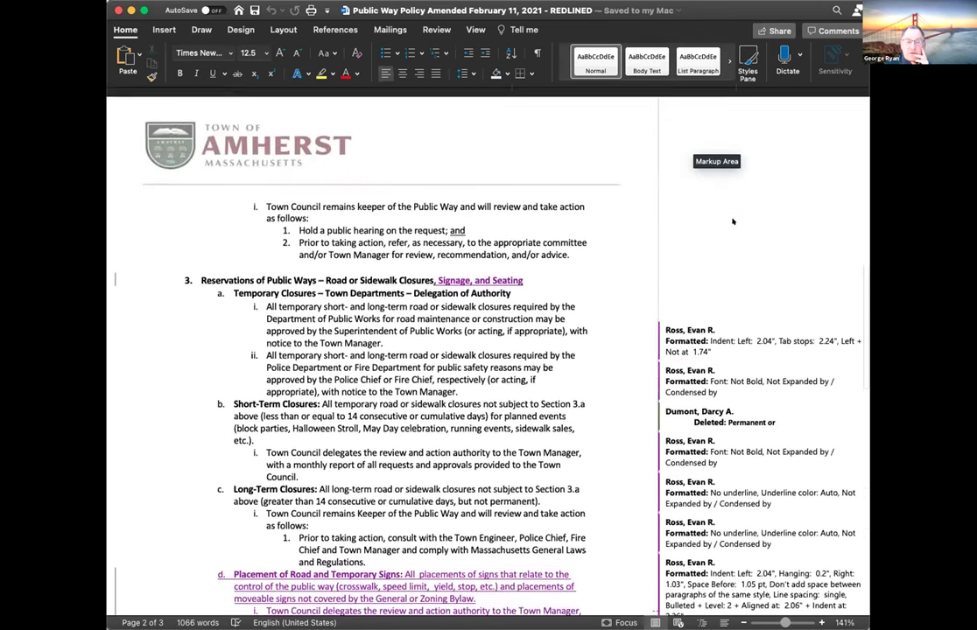
{"action": "scroll", "coordinate": [733, 221], "scroll_direction": "up", "scroll_amount": 12}
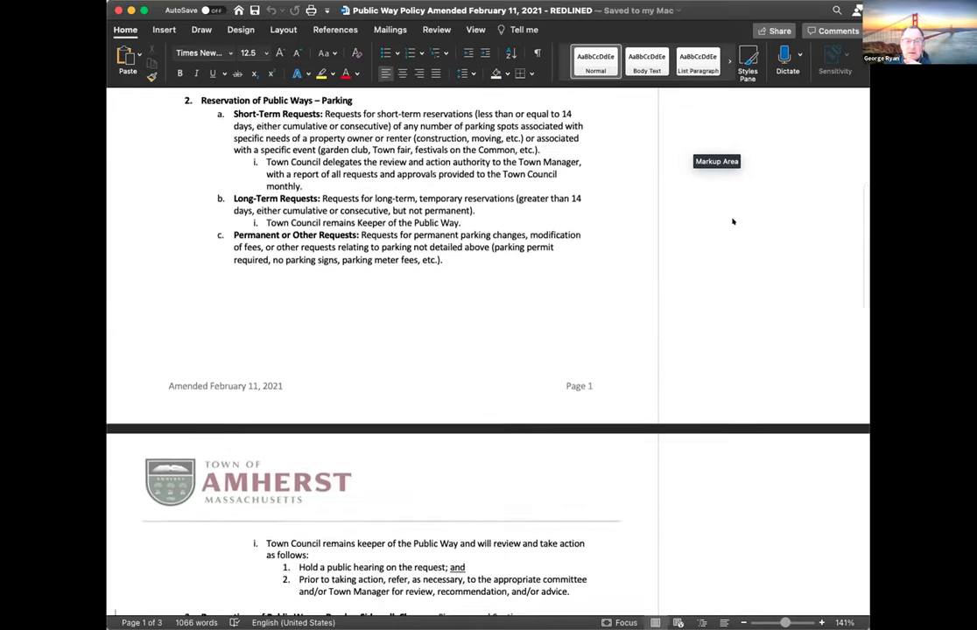
{"action": "scroll", "coordinate": [733, 221], "scroll_direction": "up", "scroll_amount": 1}
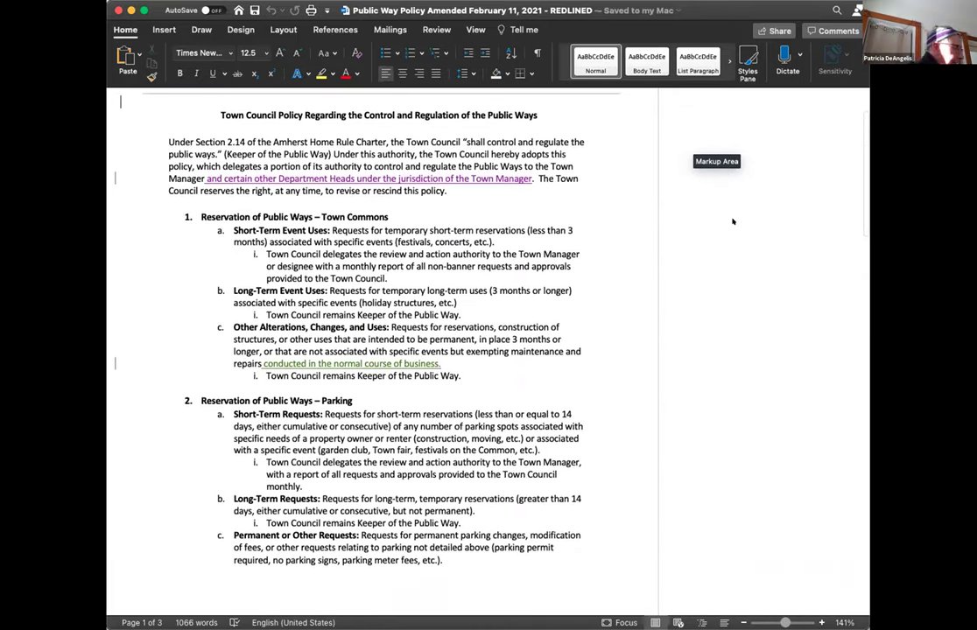
{"action": "scroll", "coordinate": [733, 222], "scroll_direction": "up", "scroll_amount": 1}
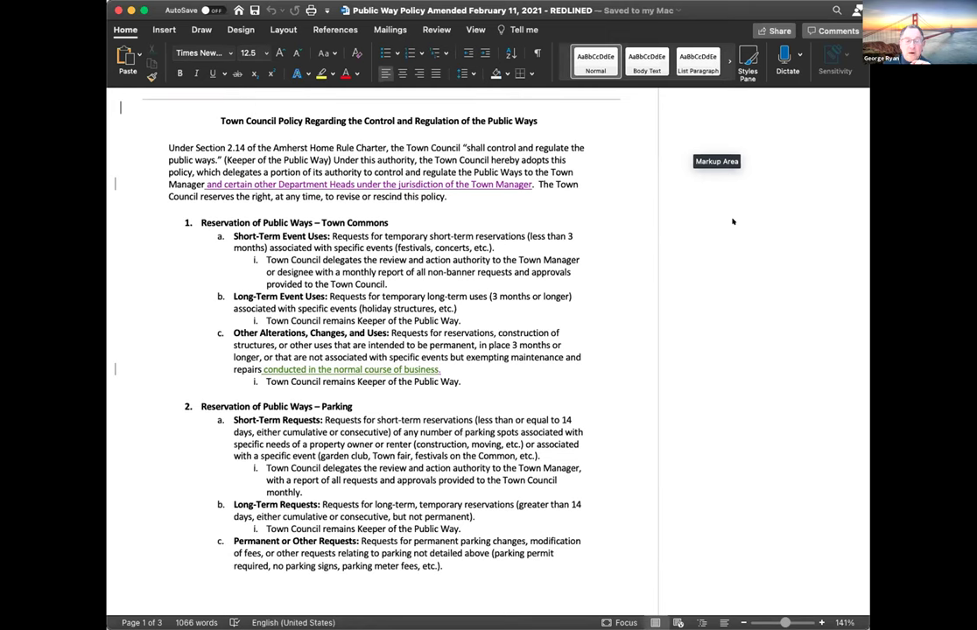
{"action": "scroll", "coordinate": [732, 222], "scroll_direction": "down", "scroll_amount": 10}
{"action": "scroll", "coordinate": [733, 222], "scroll_direction": "down", "scroll_amount": 10}
{"action": "scroll", "coordinate": [733, 222], "scroll_direction": "down", "scroll_amount": 5}
{"action": "scroll", "coordinate": [733, 222], "scroll_direction": "down", "scroll_amount": 2}
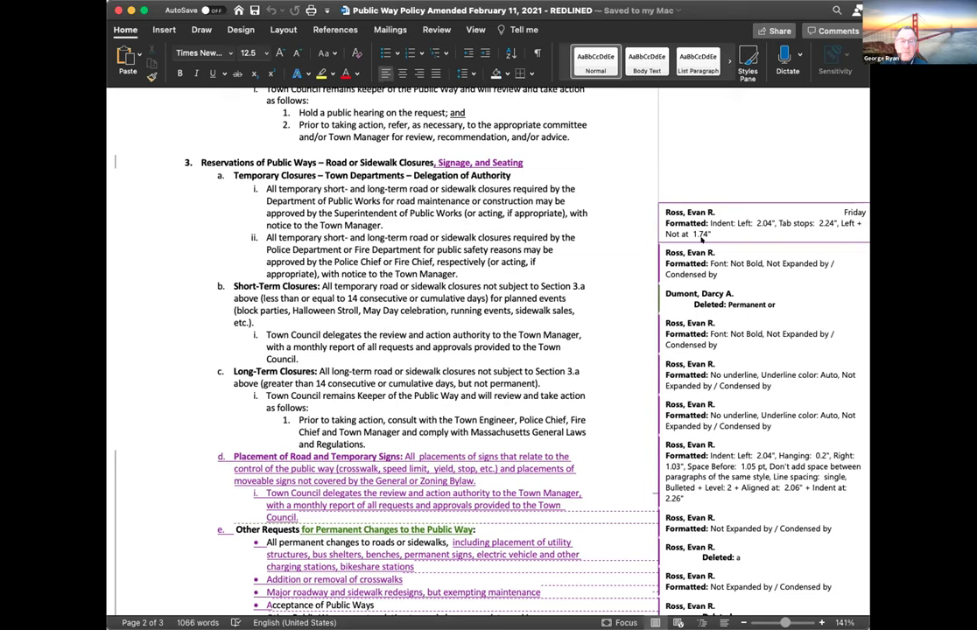
Add a period after "bikeshare stations" in the first bullet of item e, section 3.
{"action": "scroll", "coordinate": [632, 260], "scroll_direction": "down", "scroll_amount": 2}
{"action": "scroll", "coordinate": [632, 260], "scroll_direction": "down", "scroll_amount": 8}
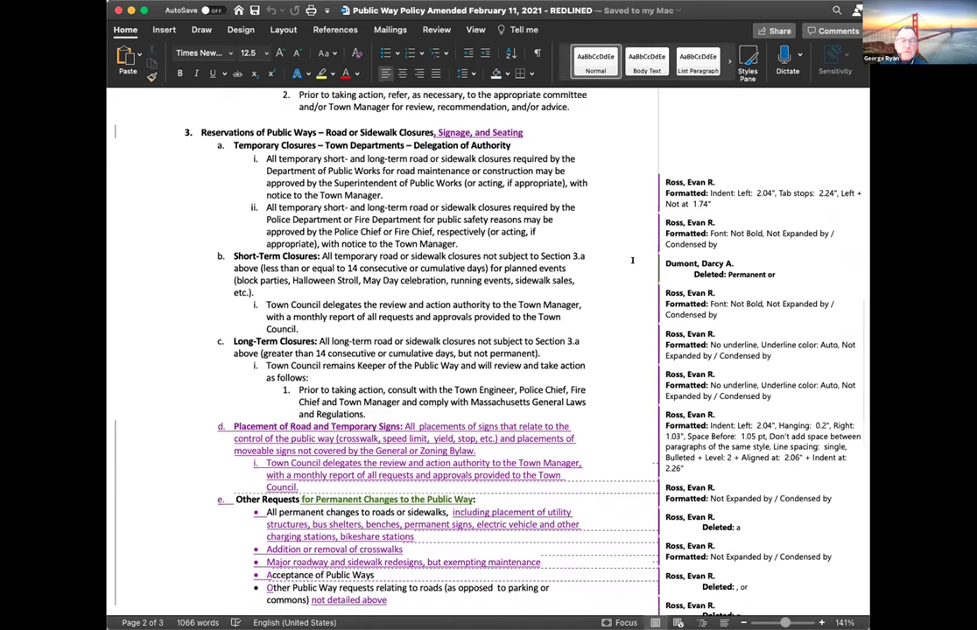
{"action": "scroll", "coordinate": [632, 260], "scroll_direction": "down", "scroll_amount": 5}
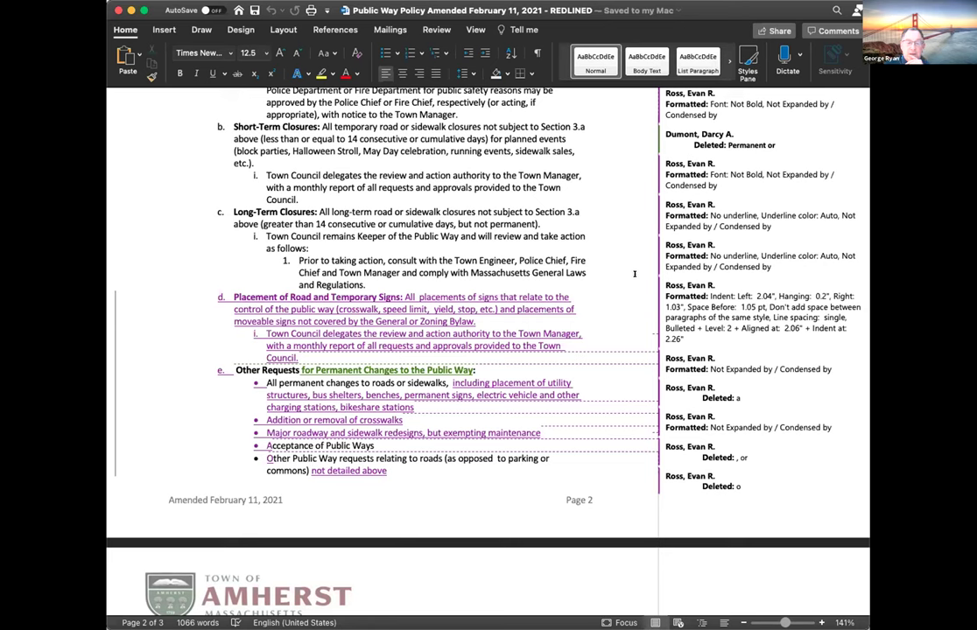
{"action": "scroll", "coordinate": [635, 274], "scroll_direction": "down", "scroll_amount": 2}
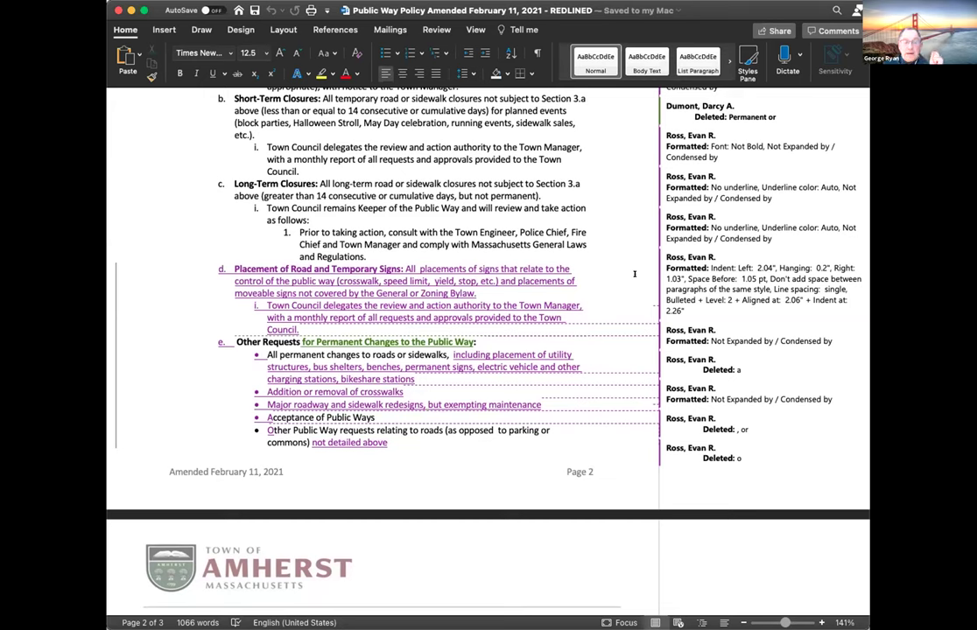
{"action": "scroll", "coordinate": [635, 274], "scroll_direction": "down", "scroll_amount": 3}
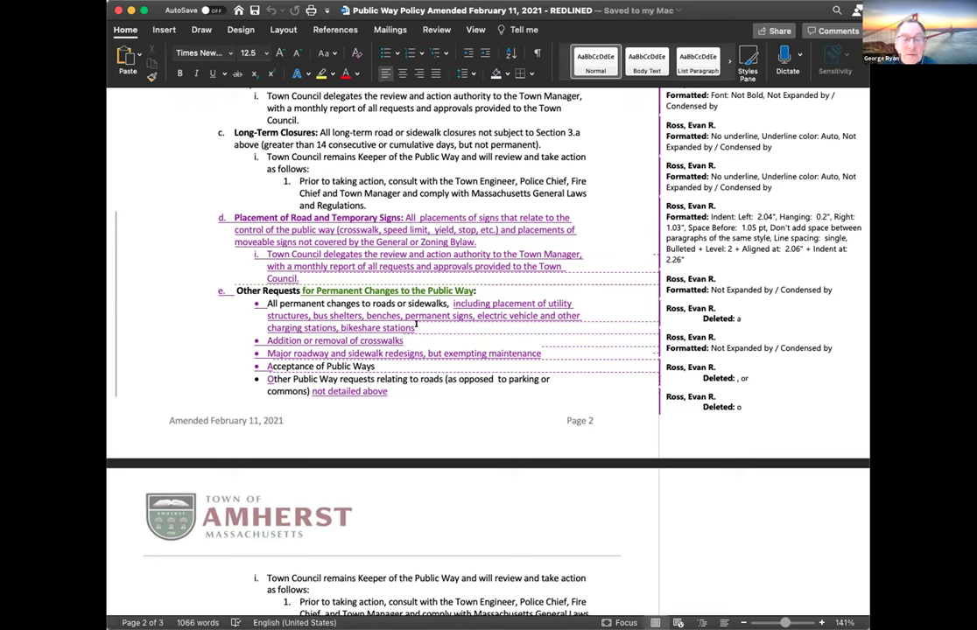
{"action": "left_click", "coordinate": [417, 328]}
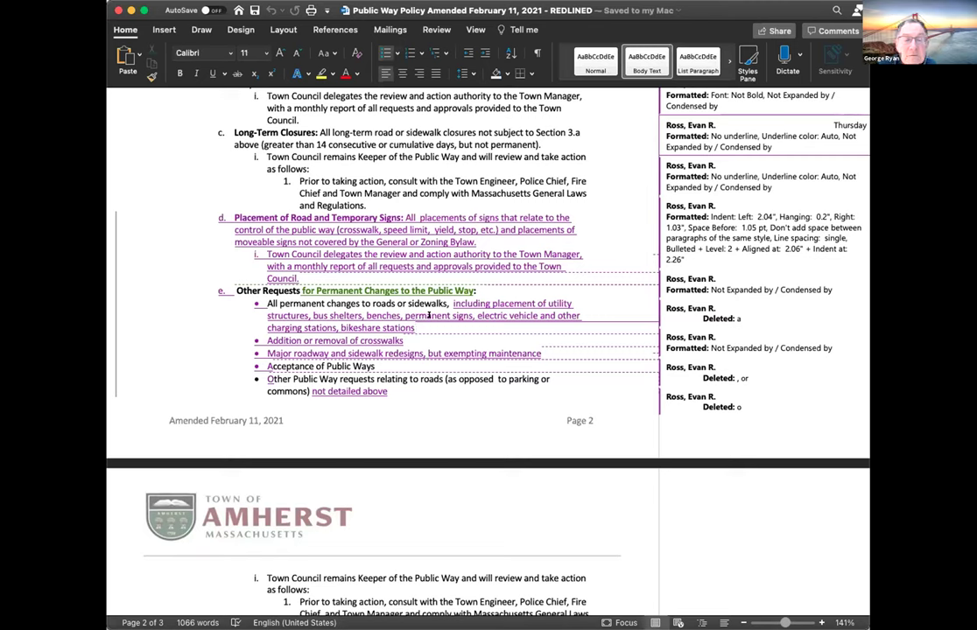
{"action": "type", "text": "."}
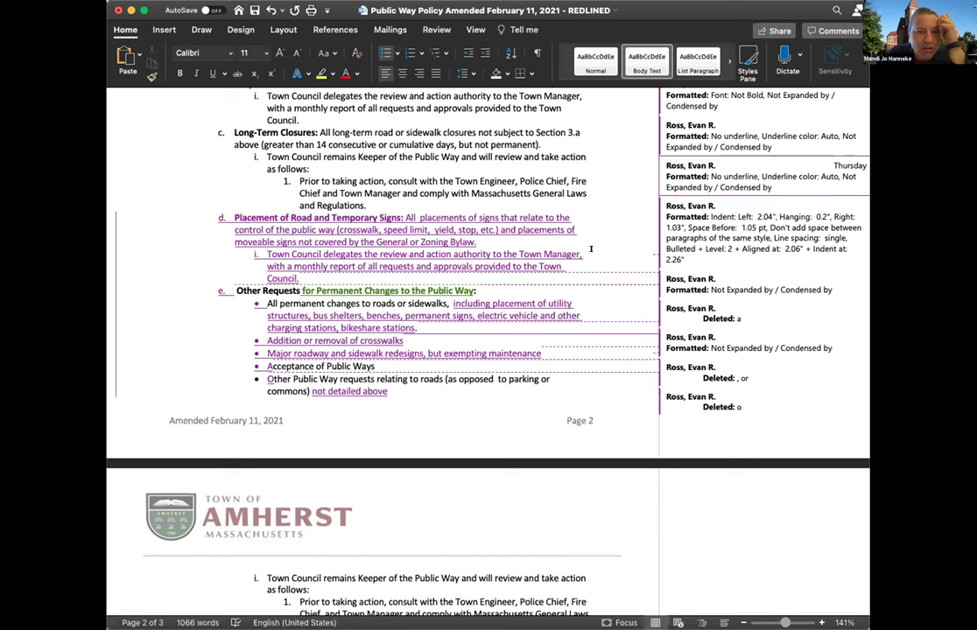
Review section 3 from Temporary Closures through Other Requests for Permanent Changes to the Public Way.
{"action": "scroll", "coordinate": [592, 248], "scroll_direction": "up", "scroll_amount": 5}
{"action": "scroll", "coordinate": [592, 249], "scroll_direction": "up", "scroll_amount": 2}
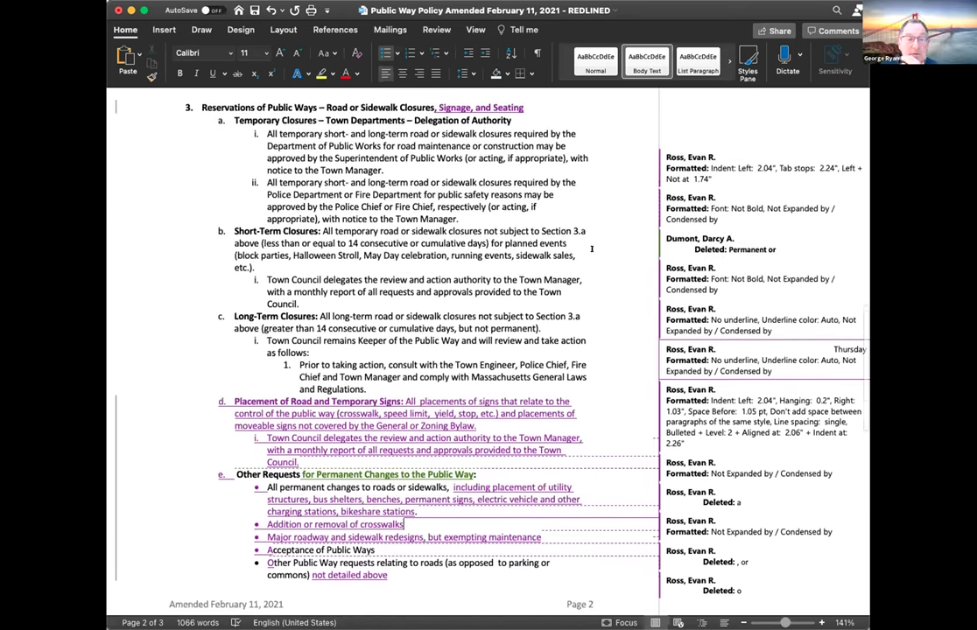
{"action": "scroll", "coordinate": [592, 249], "scroll_direction": "down", "scroll_amount": 2}
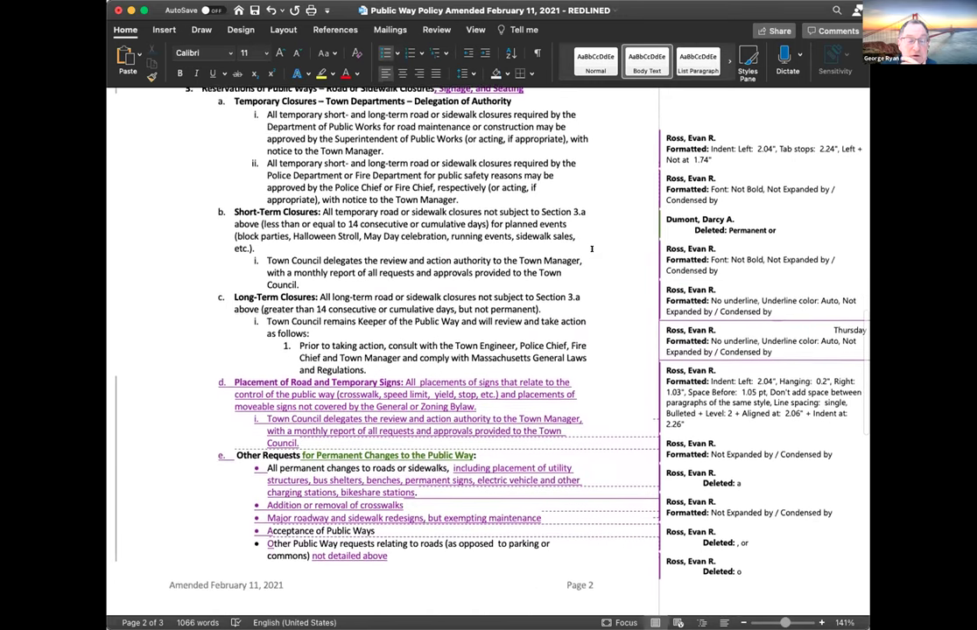
{"action": "scroll", "coordinate": [591, 249], "scroll_direction": "up", "scroll_amount": 2}
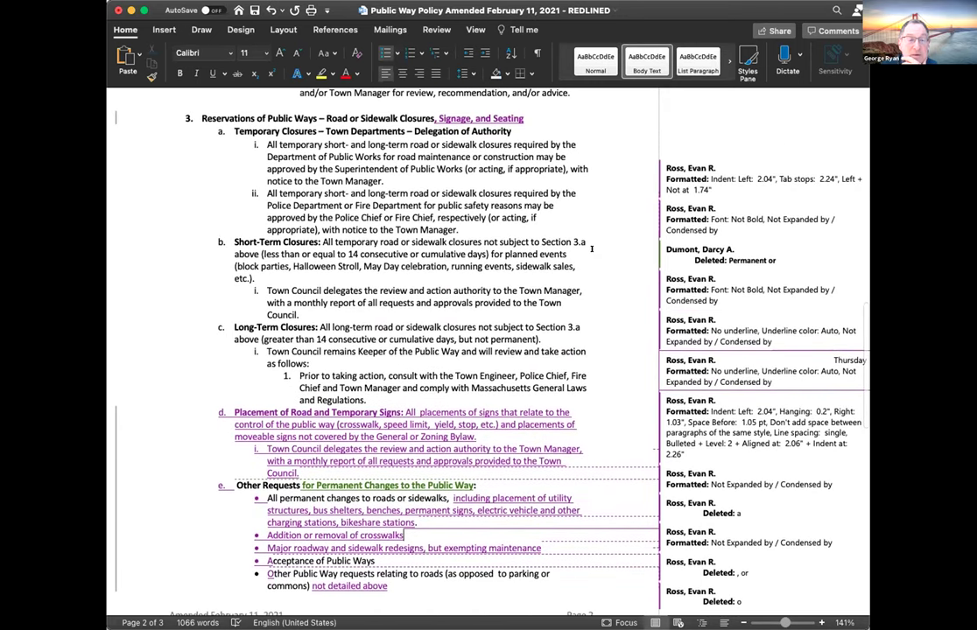
{"action": "scroll", "coordinate": [591, 249], "scroll_direction": "down", "scroll_amount": 1}
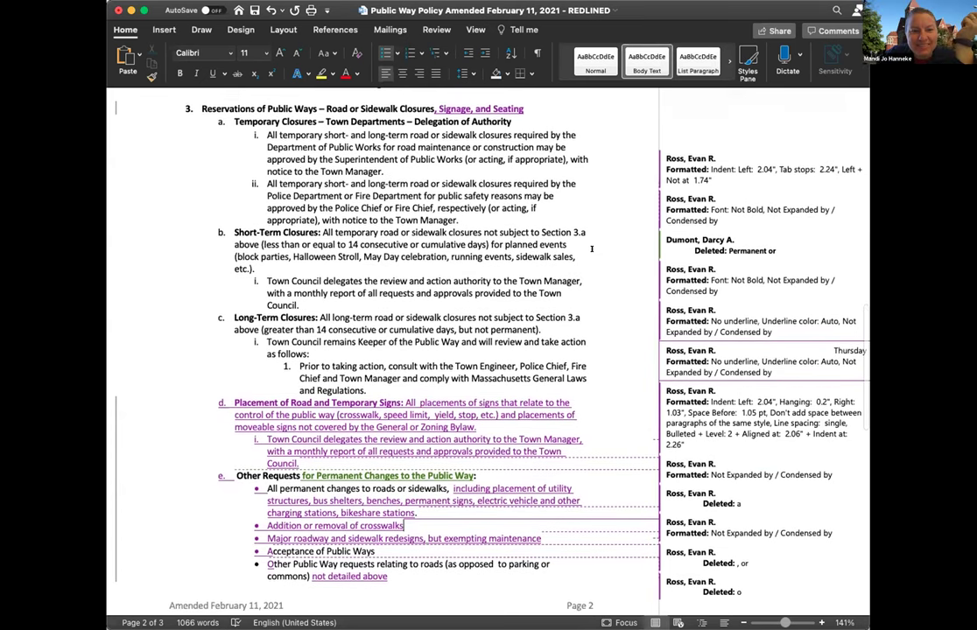
{"action": "scroll", "coordinate": [592, 248], "scroll_direction": "up", "scroll_amount": 1}
{"action": "scroll", "coordinate": [591, 249], "scroll_direction": "down", "scroll_amount": 2}
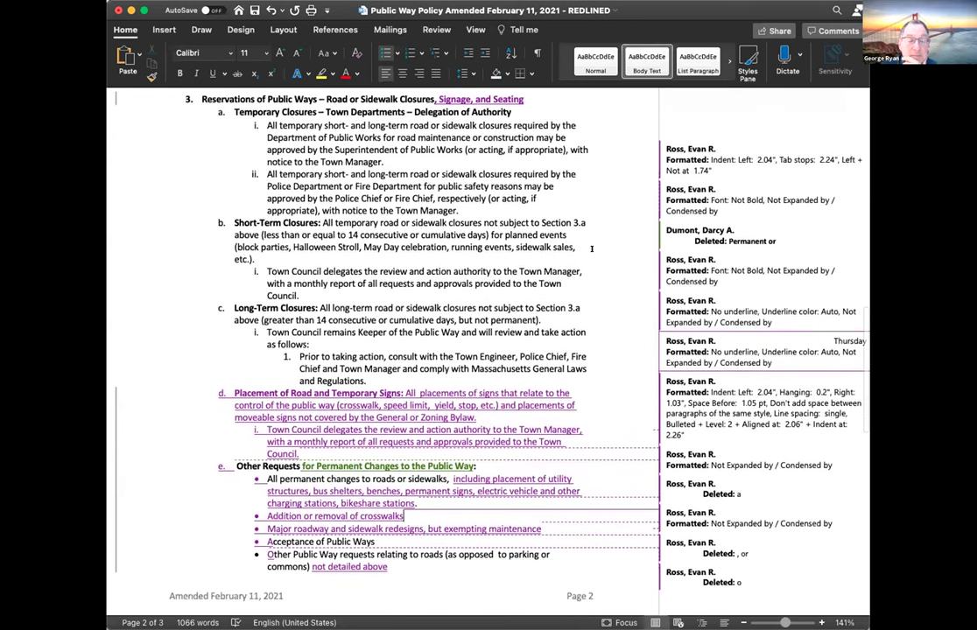
{"action": "scroll", "coordinate": [591, 249], "scroll_direction": "down", "scroll_amount": 2}
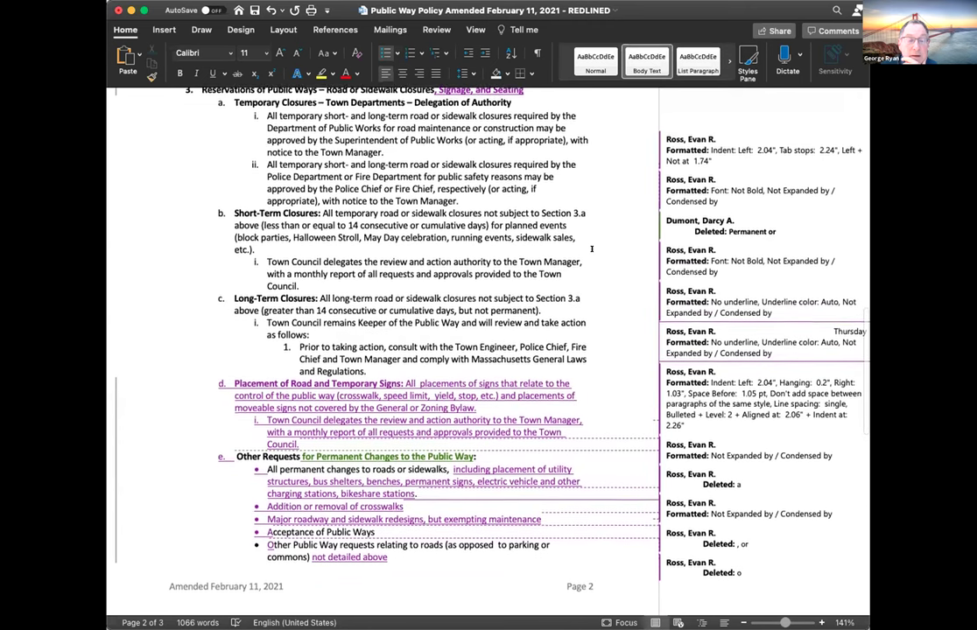
{"action": "scroll", "coordinate": [592, 248], "scroll_direction": "up", "scroll_amount": 2}
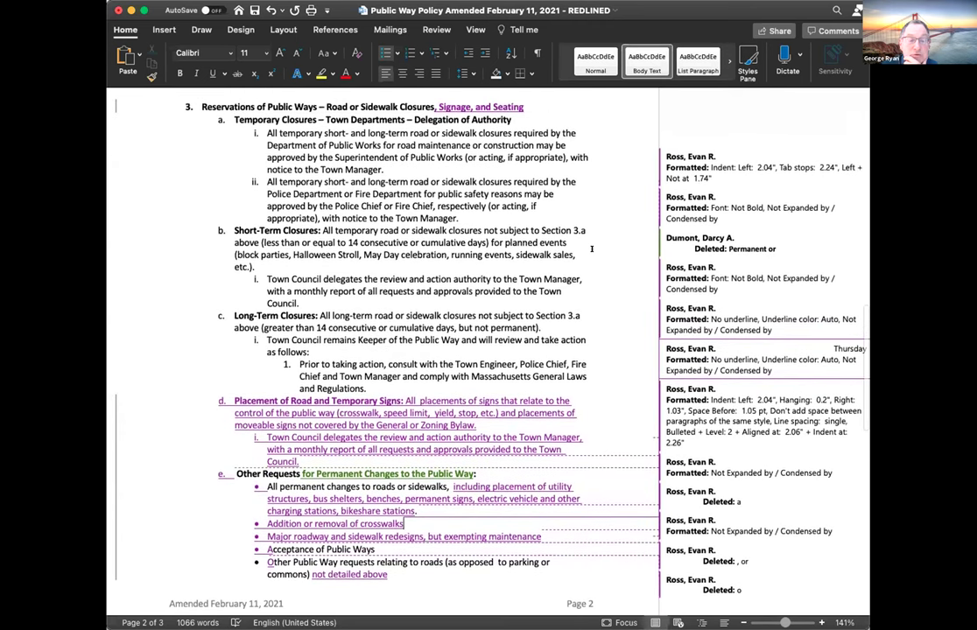
{"action": "scroll", "coordinate": [602, 384], "scroll_direction": "down", "scroll_amount": 2}
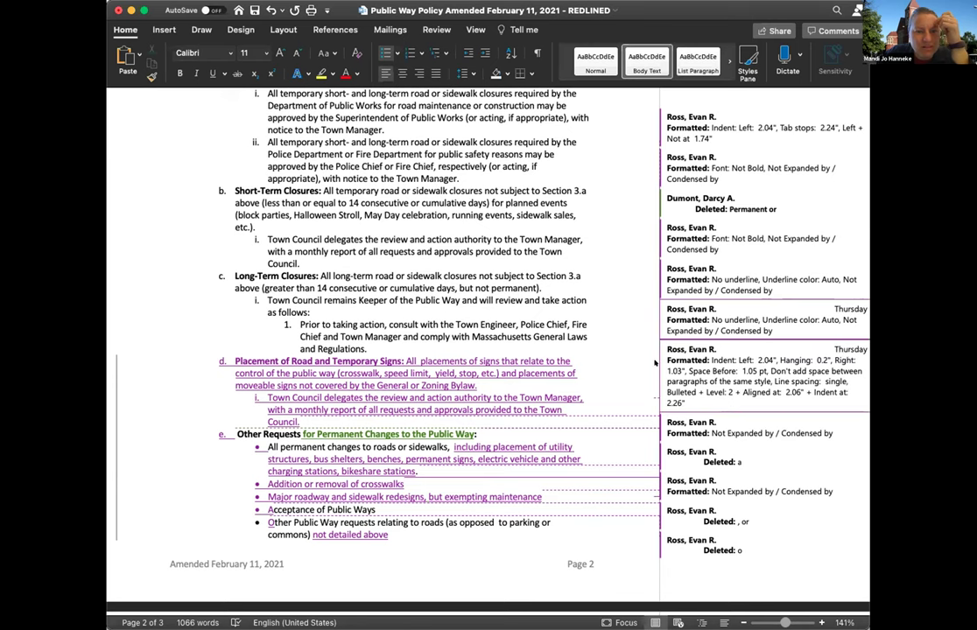
Compare the item e bullets with the Town Council review requirement and section 4 on the following page.
{"action": "scroll", "coordinate": [655, 362], "scroll_direction": "down", "scroll_amount": 3}
{"action": "scroll", "coordinate": [654, 362], "scroll_direction": "down", "scroll_amount": 8}
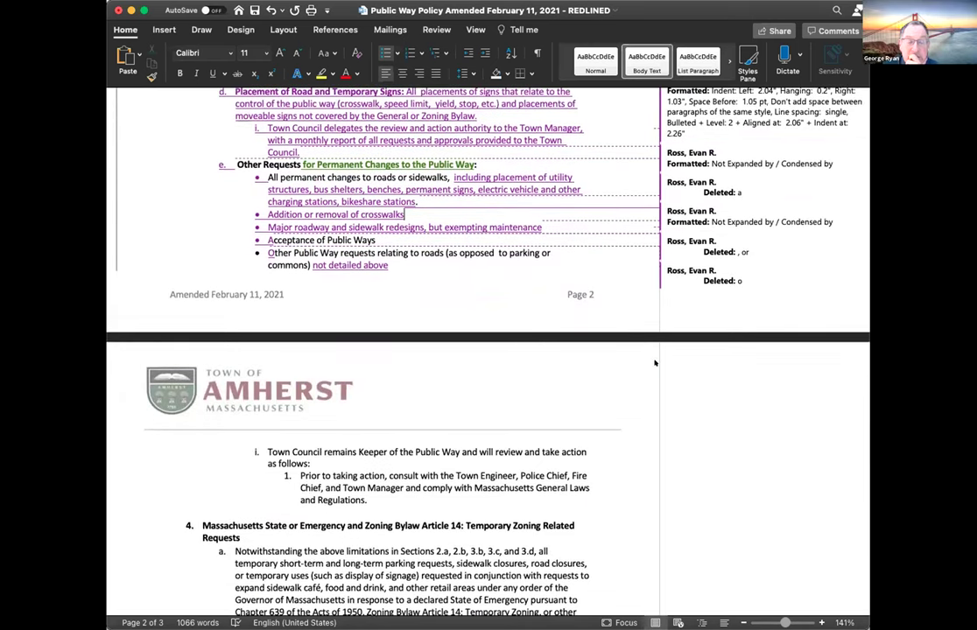
{"action": "scroll", "coordinate": [654, 362], "scroll_direction": "down", "scroll_amount": 1}
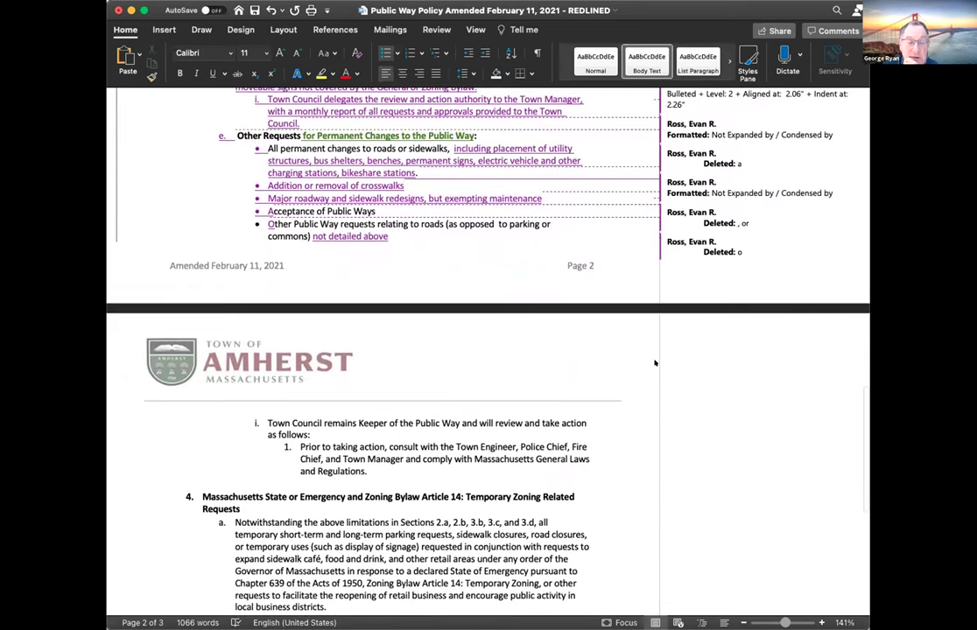
{"action": "scroll", "coordinate": [655, 363], "scroll_direction": "down", "scroll_amount": 1}
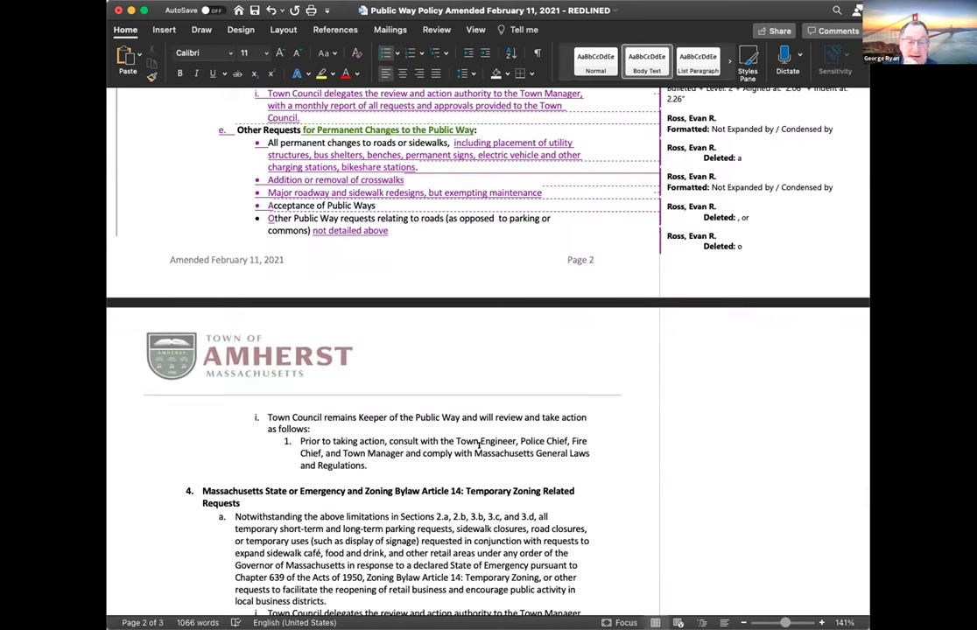
{"action": "scroll", "coordinate": [610, 382], "scroll_direction": "down", "scroll_amount": 1}
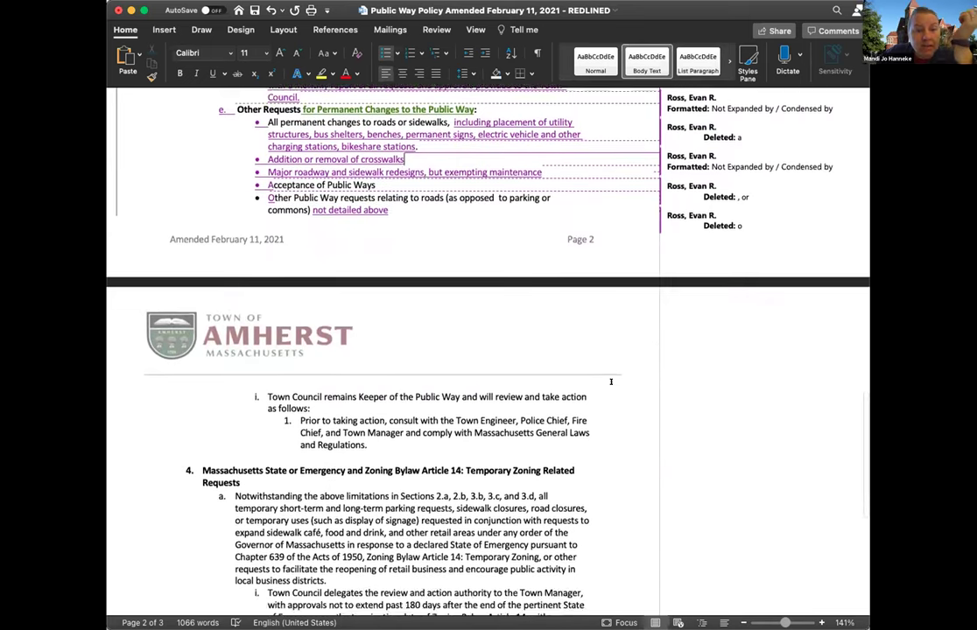
{"action": "scroll", "coordinate": [611, 381], "scroll_direction": "up", "scroll_amount": 5}
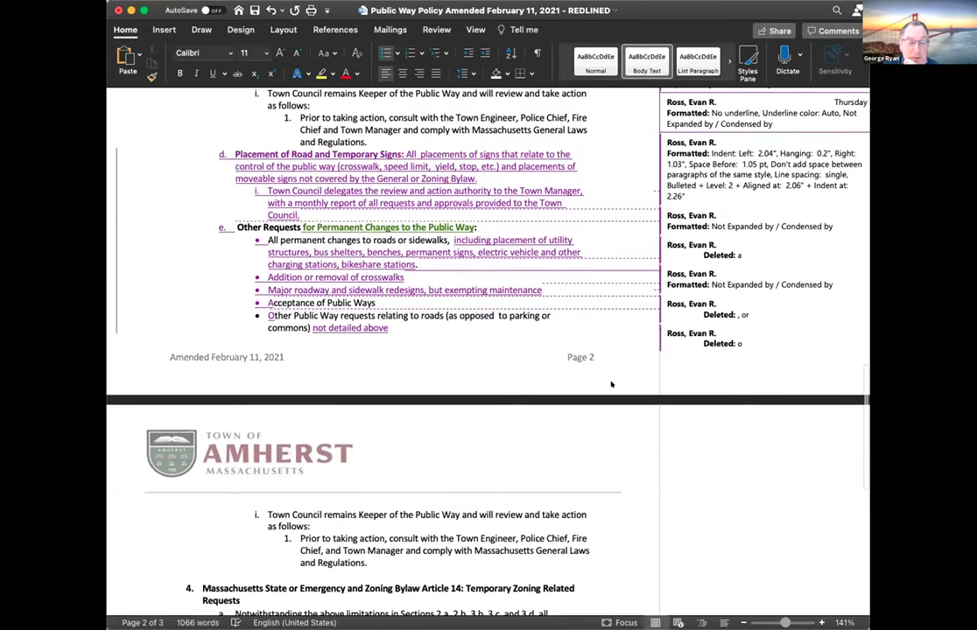
{"action": "scroll", "coordinate": [611, 383], "scroll_direction": "up", "scroll_amount": 2}
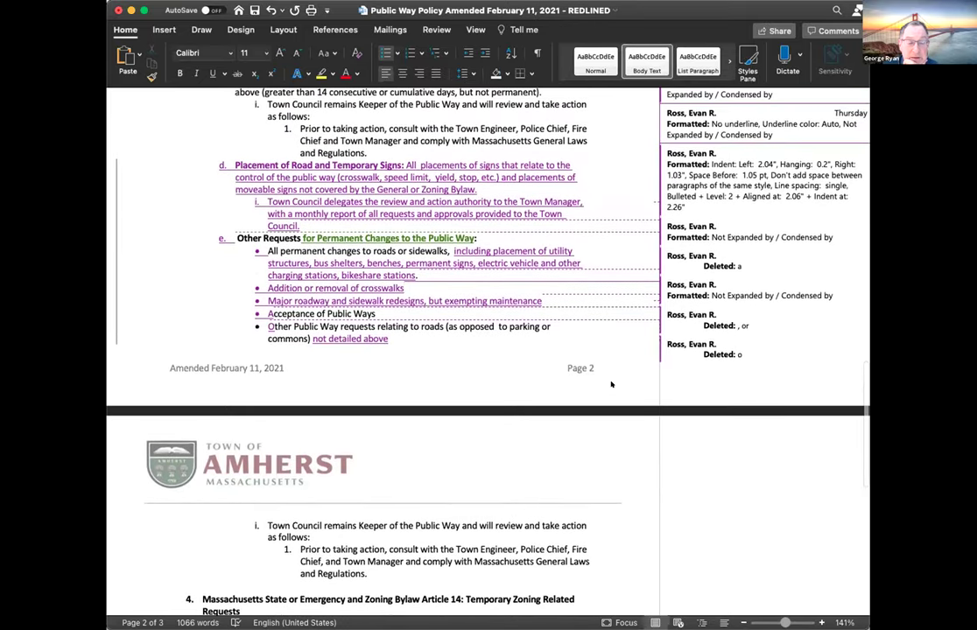
{"action": "scroll", "coordinate": [611, 381], "scroll_direction": "up", "scroll_amount": 1}
{"action": "scroll", "coordinate": [611, 382], "scroll_direction": "down", "scroll_amount": 2}
{"action": "scroll", "coordinate": [611, 382], "scroll_direction": "down", "scroll_amount": 1}
{"action": "scroll", "coordinate": [611, 381], "scroll_direction": "up", "scroll_amount": 2}
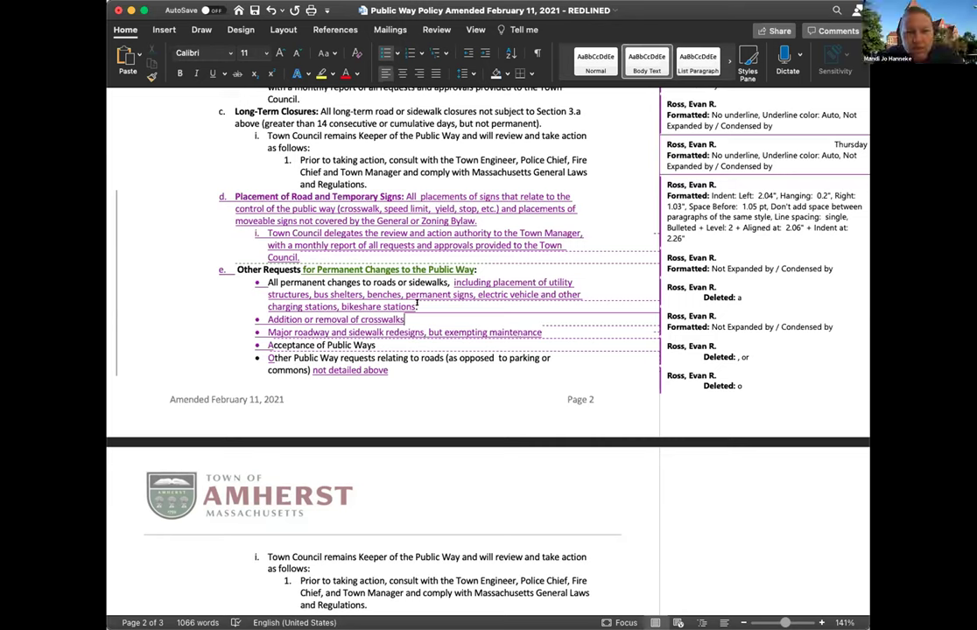
Reread items c to e of section 3, checking the bullets on crosswalks, roadway redesigns and acceptance of public ways.
{"action": "mouse_move", "coordinate": [415, 301]}
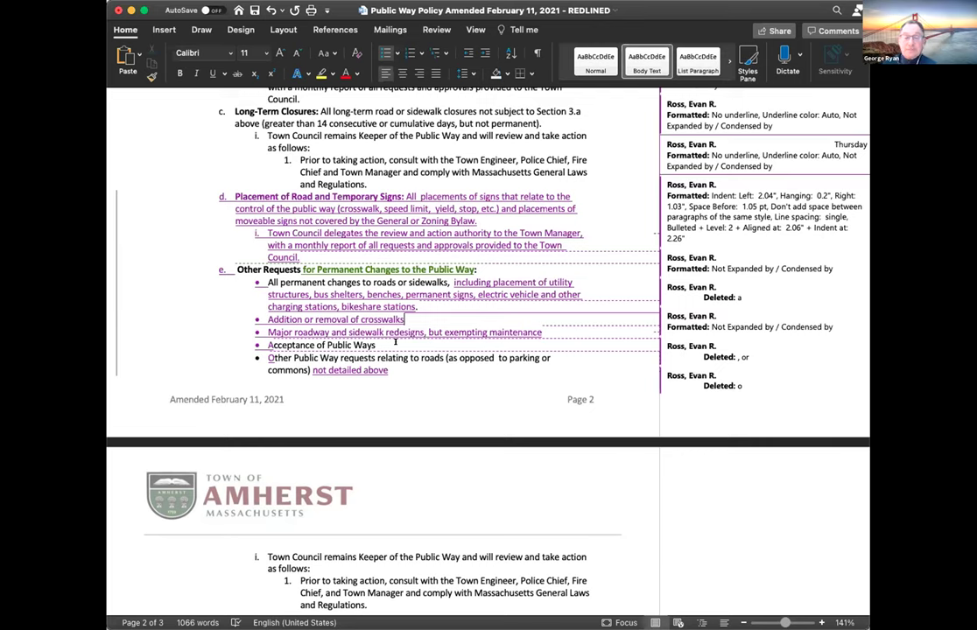
{"action": "scroll", "coordinate": [398, 337], "scroll_direction": "down", "scroll_amount": 1}
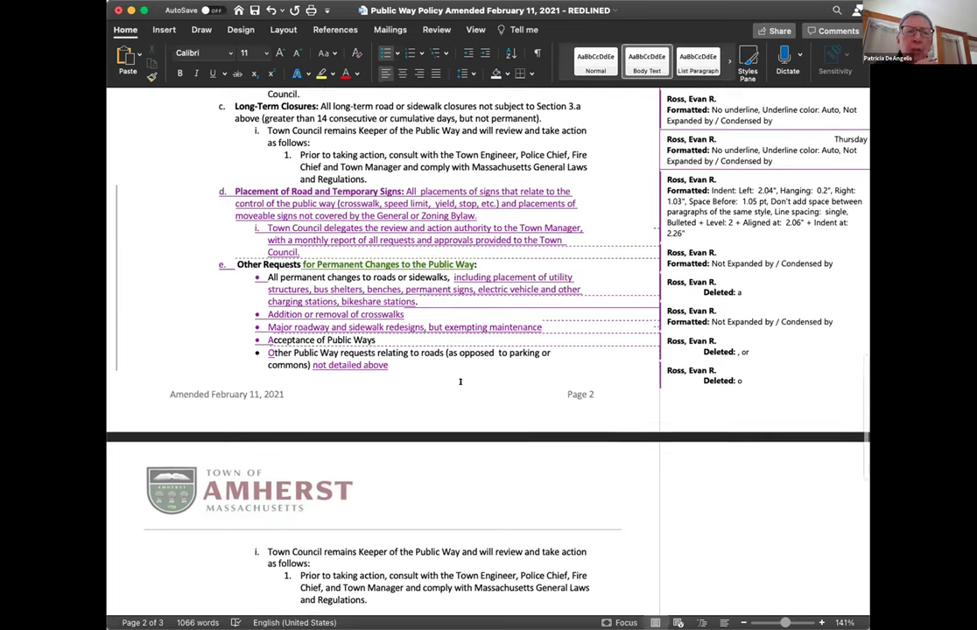
{"action": "scroll", "coordinate": [461, 384], "scroll_direction": "down", "scroll_amount": 1}
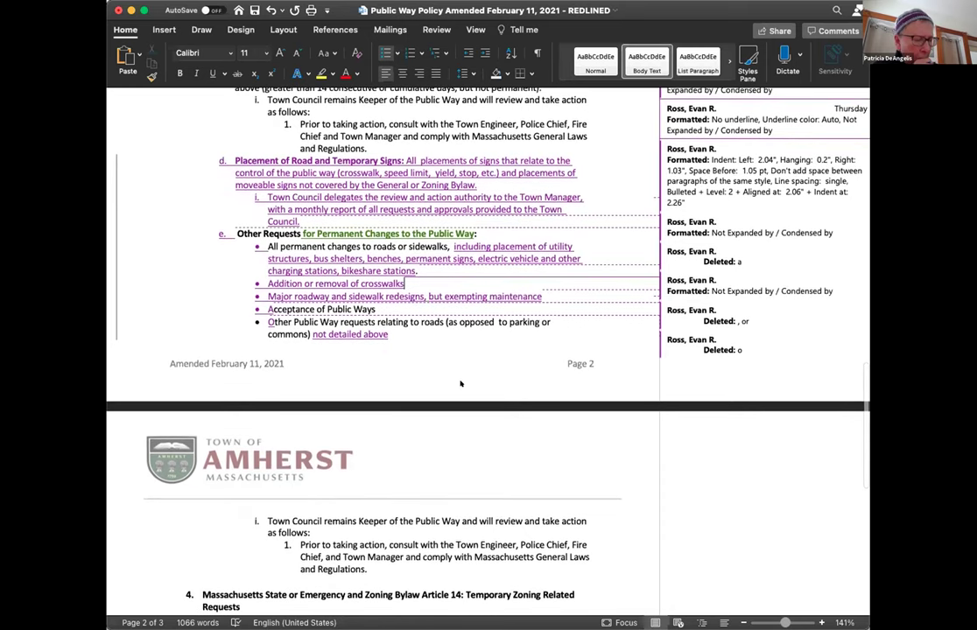
{"action": "scroll", "coordinate": [460, 384], "scroll_direction": "up", "scroll_amount": 2}
{"action": "scroll", "coordinate": [461, 381], "scroll_direction": "down", "scroll_amount": 1}
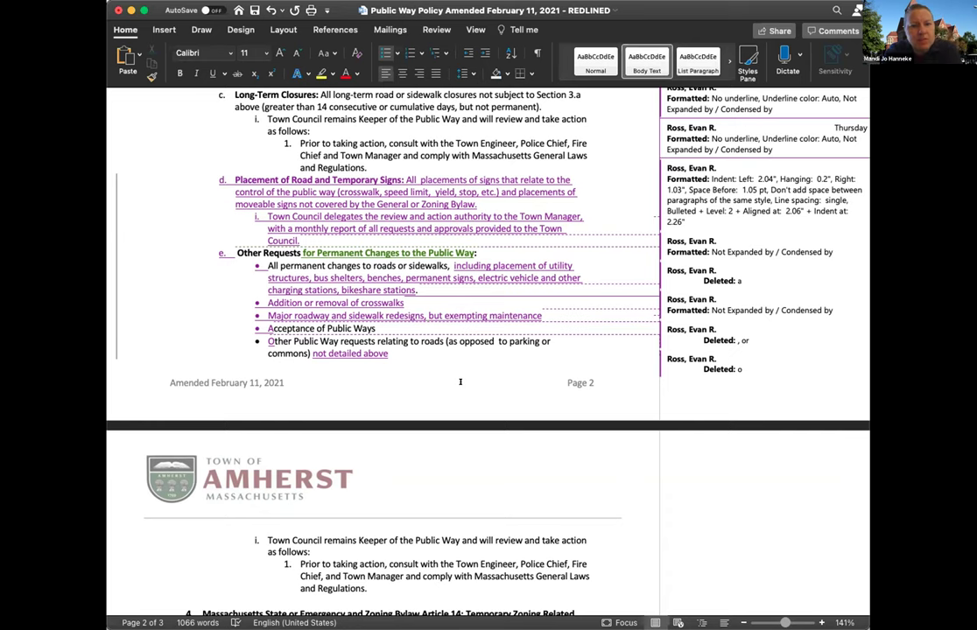
{"action": "scroll", "coordinate": [459, 382], "scroll_direction": "up", "scroll_amount": 3}
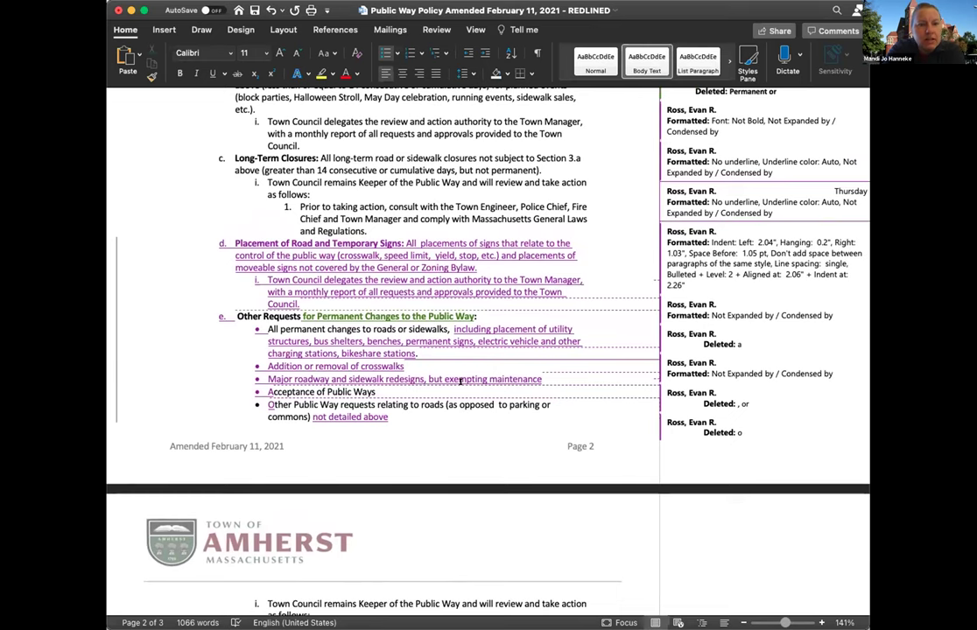
{"action": "scroll", "coordinate": [460, 381], "scroll_direction": "up", "scroll_amount": 3}
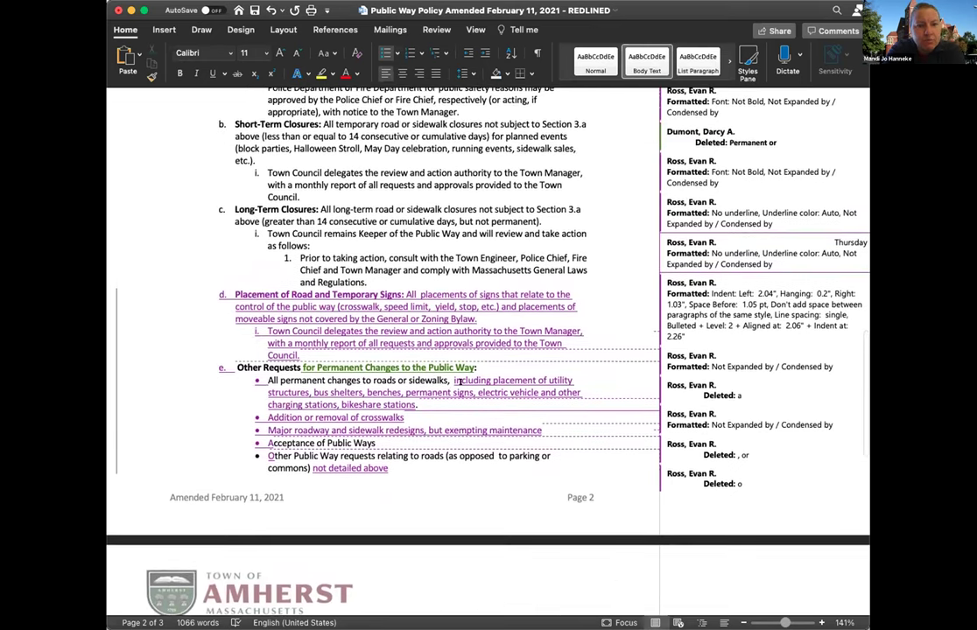
{"action": "scroll", "coordinate": [459, 382], "scroll_direction": "down", "scroll_amount": 3}
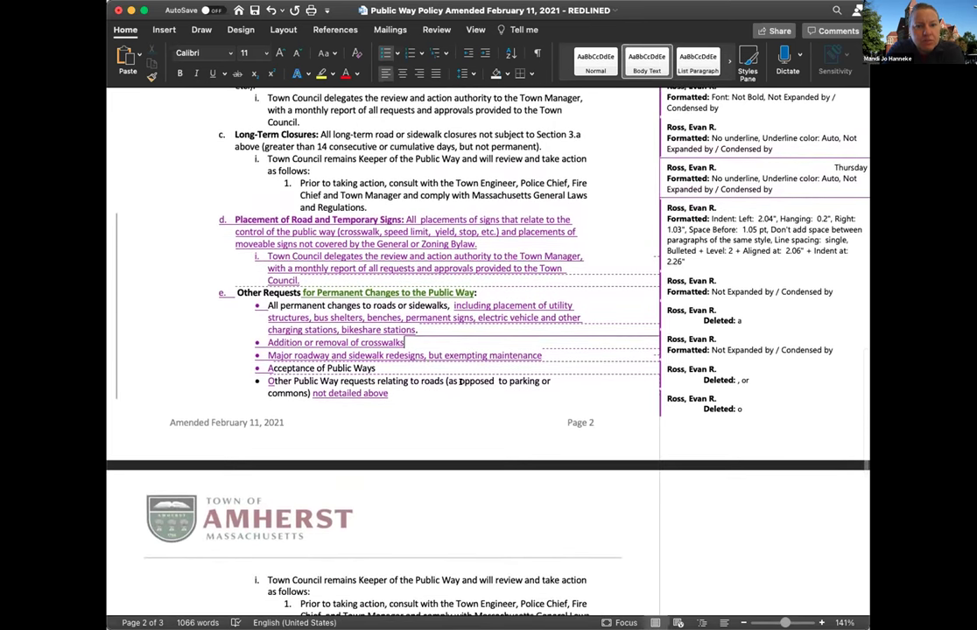
Convert the "Acceptance of Public Ways" bullet under item e into lettered item f of section 3.
{"action": "left_click", "coordinate": [408, 342]}
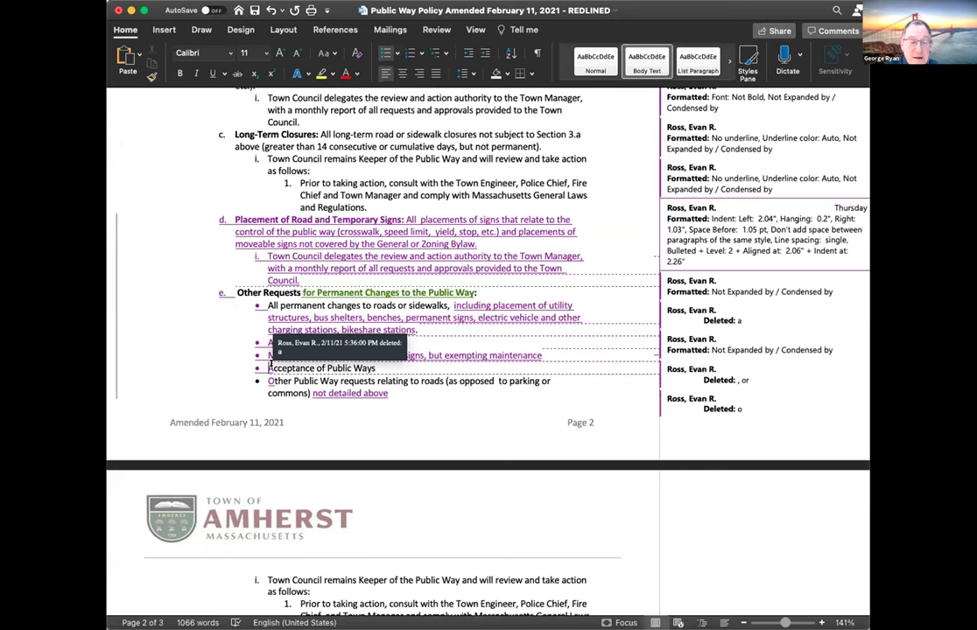
{"action": "left_click", "coordinate": [271, 363]}
{"action": "key", "text": "BackSpace"}
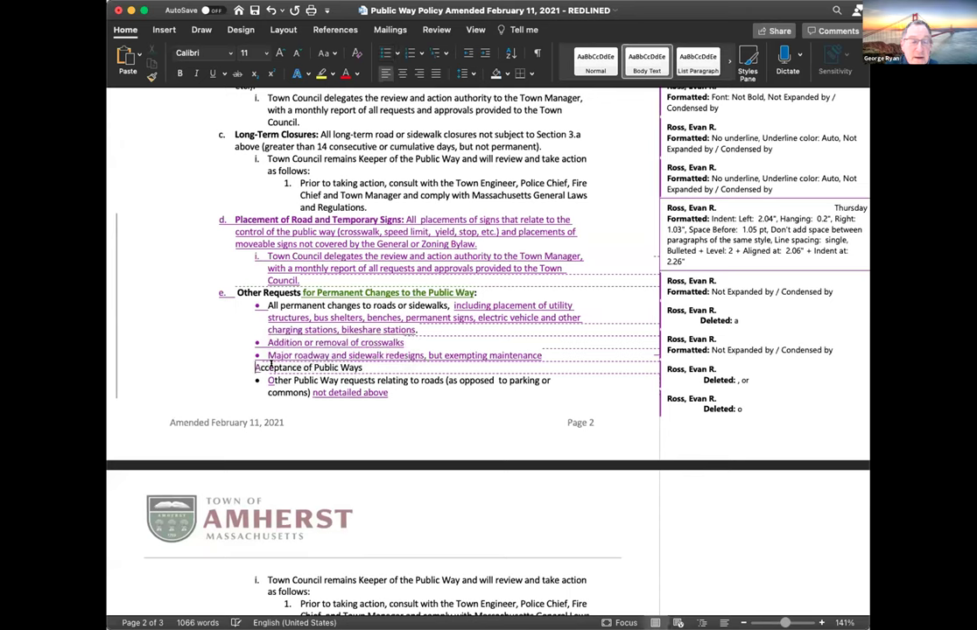
{"action": "key", "text": "BackSpace"}
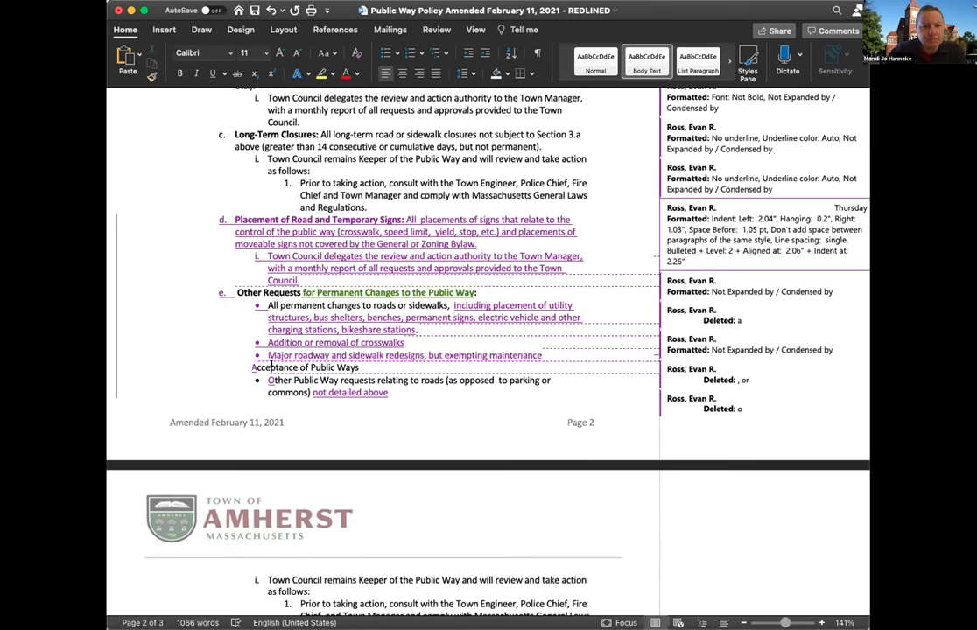
{"action": "key", "text": "BackSpace"}
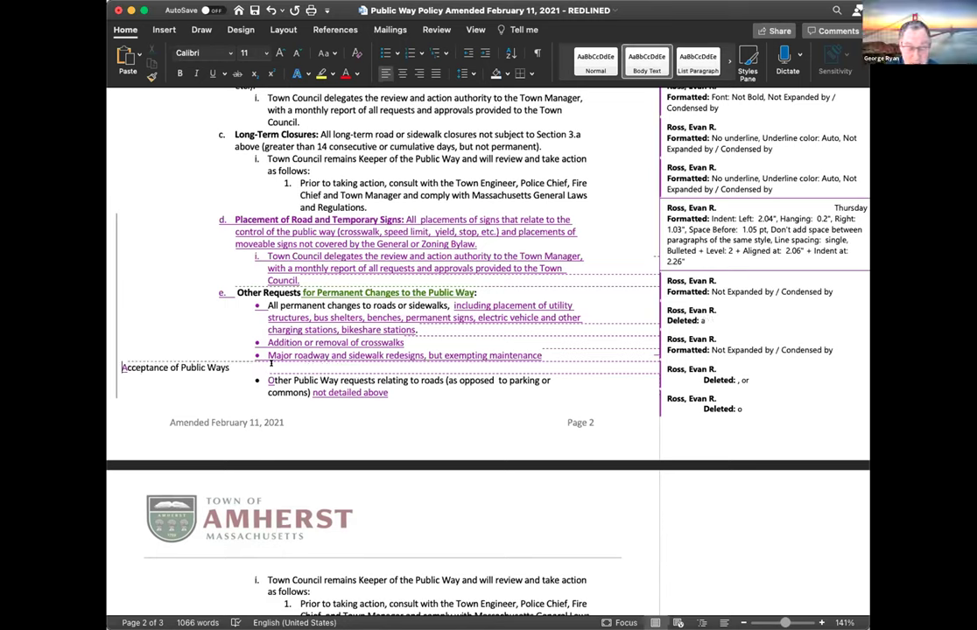
{"action": "key", "text": "Tab"}
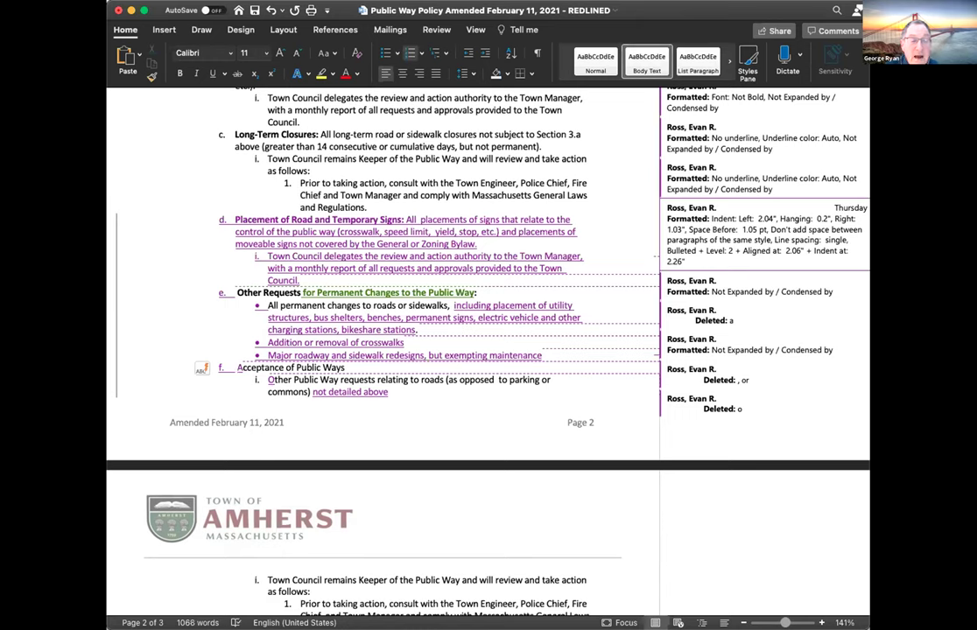